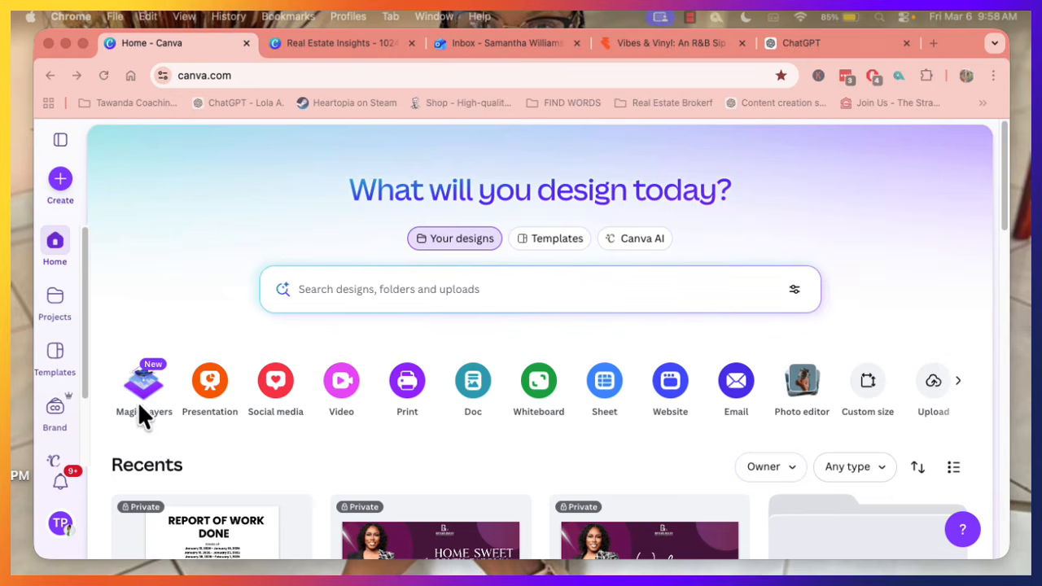
# - Use Magic Layers to split the dark purple Vibes & Vinyl flyer image into an editable layout
pyautogui.click(140, 401)
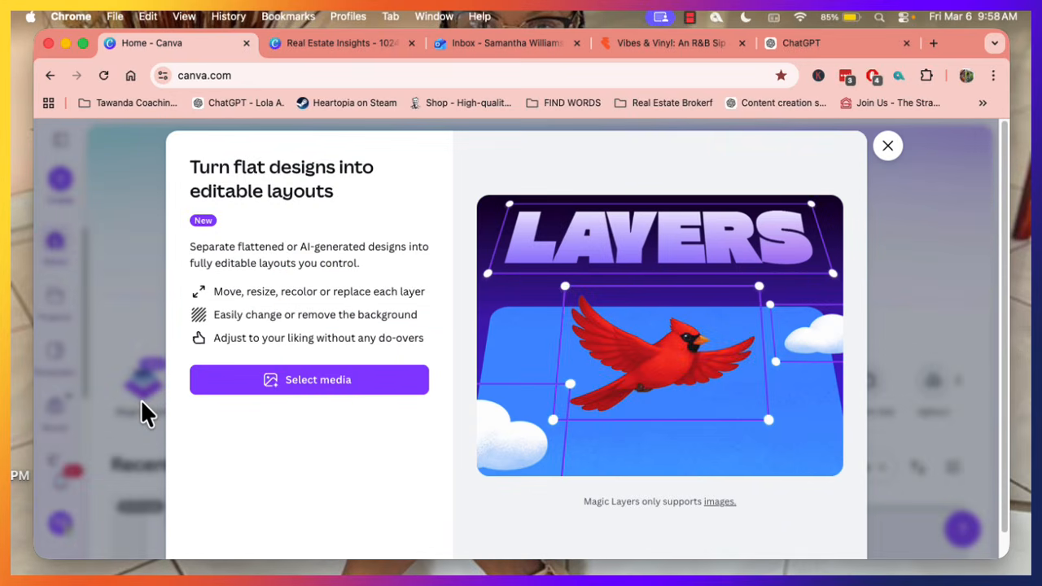
pyautogui.click(287, 381)
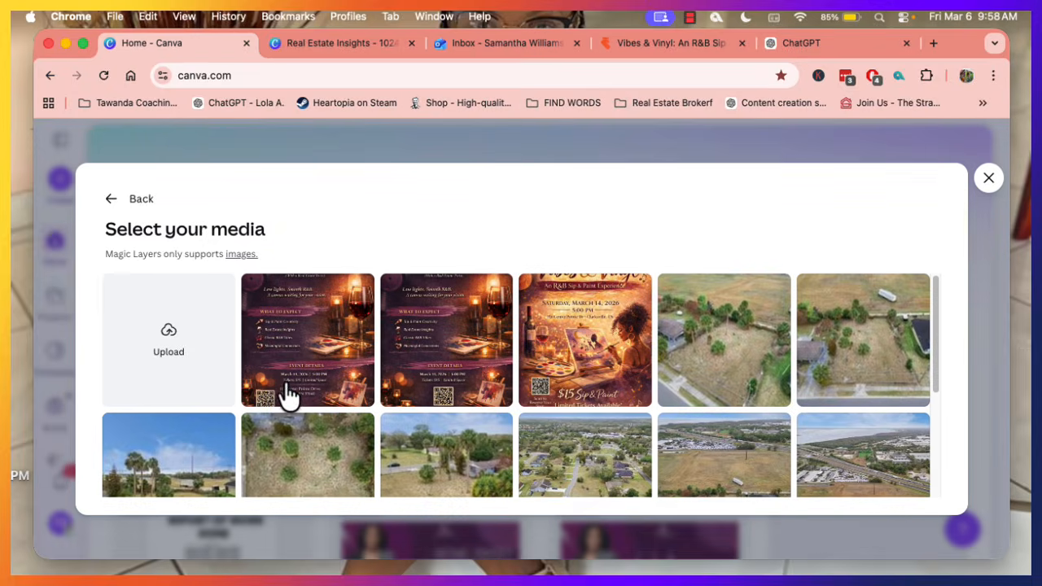
pyautogui.click(331, 342)
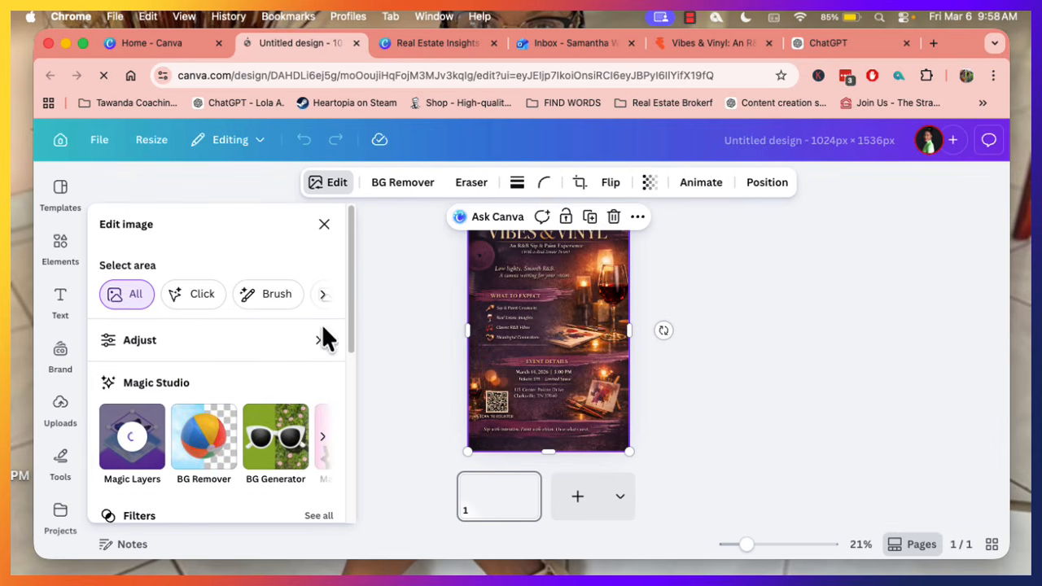
pyautogui.click(189, 434)
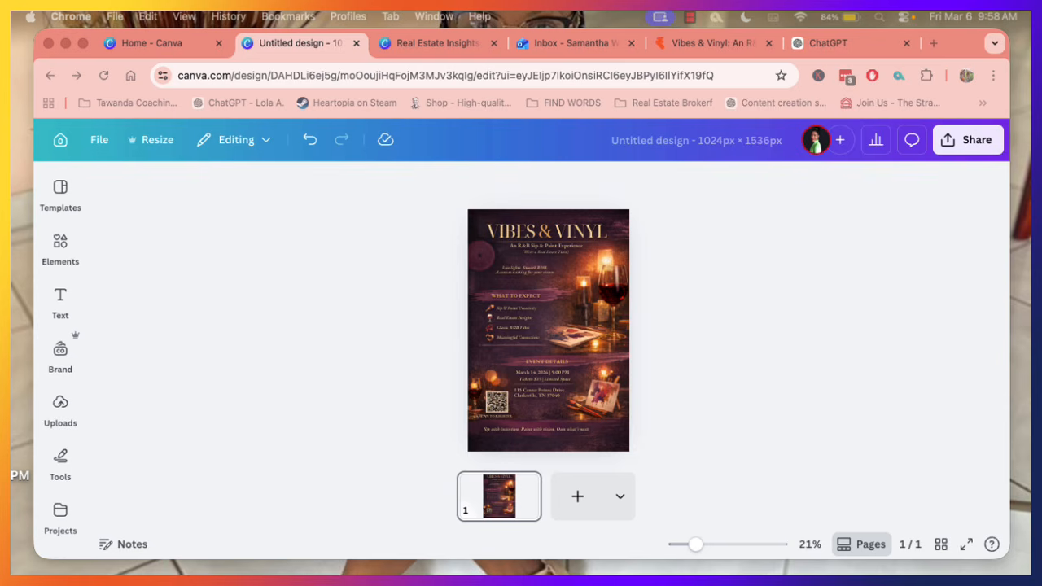
pyautogui.click(803, 299)
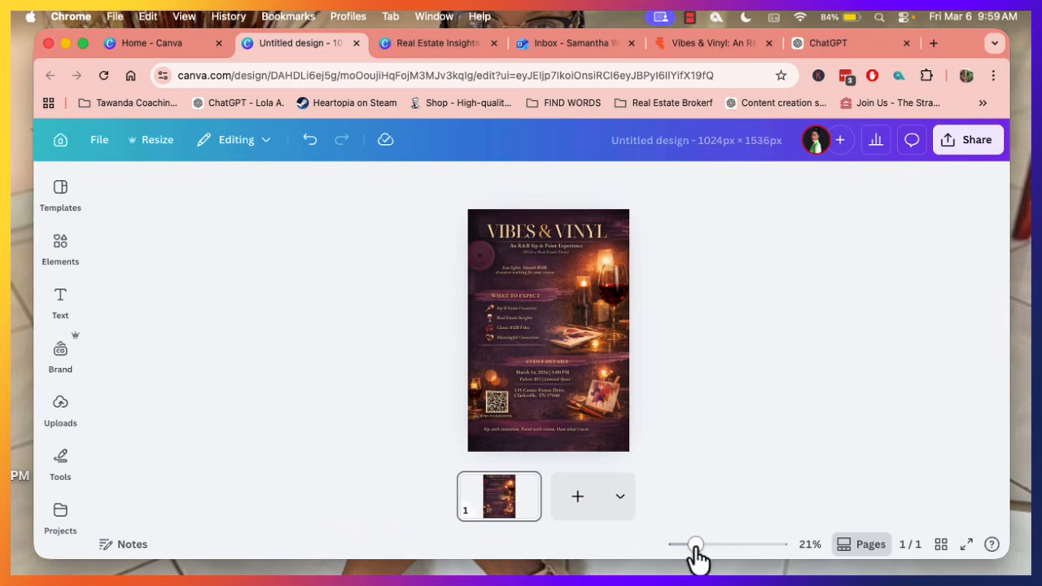
# - Recolor the vinyl record beside the flyer's title from the brand palette, replacing its burgundy with the light gold
pyautogui.moveTo(696, 546); pyautogui.dragTo(722, 546)
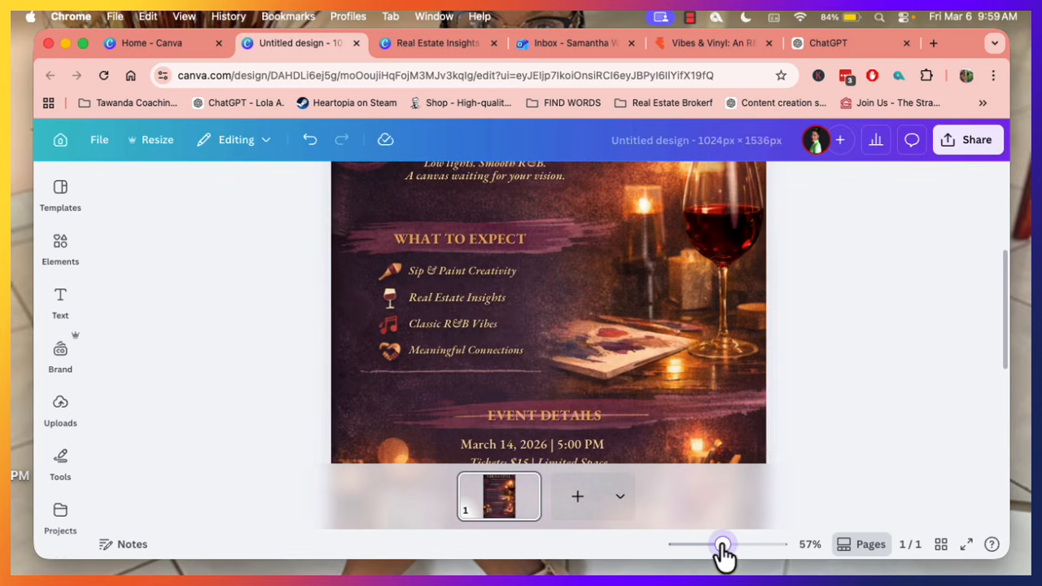
pyautogui.scroll(5, 502, 326)
pyautogui.click(413, 232)
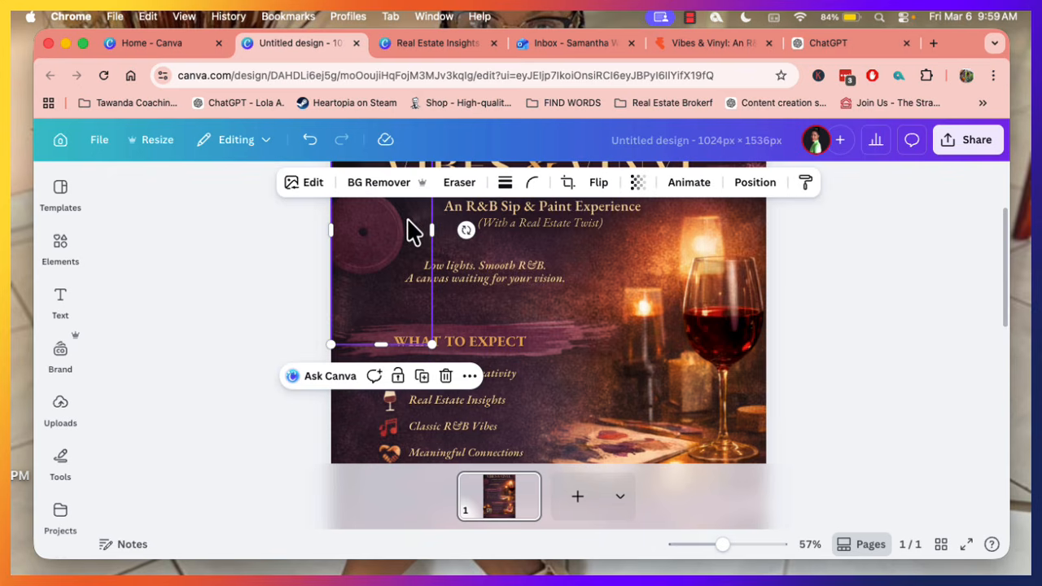
pyautogui.moveTo(388, 239); pyautogui.dragTo(373, 225)
pyautogui.scroll(3, 586, 350)
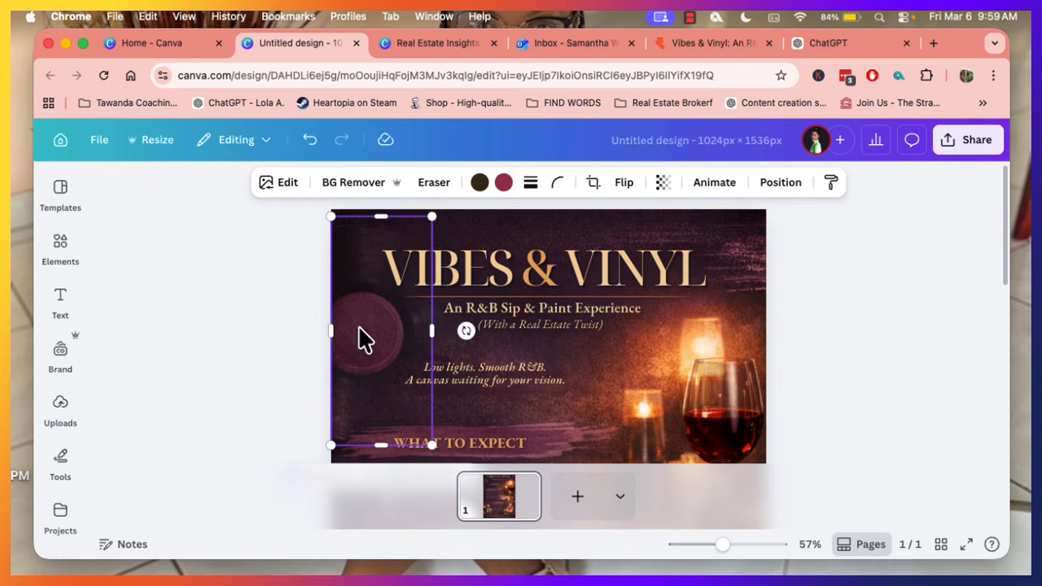
pyautogui.moveTo(364, 338); pyautogui.dragTo(356, 319)
pyautogui.click(505, 184)
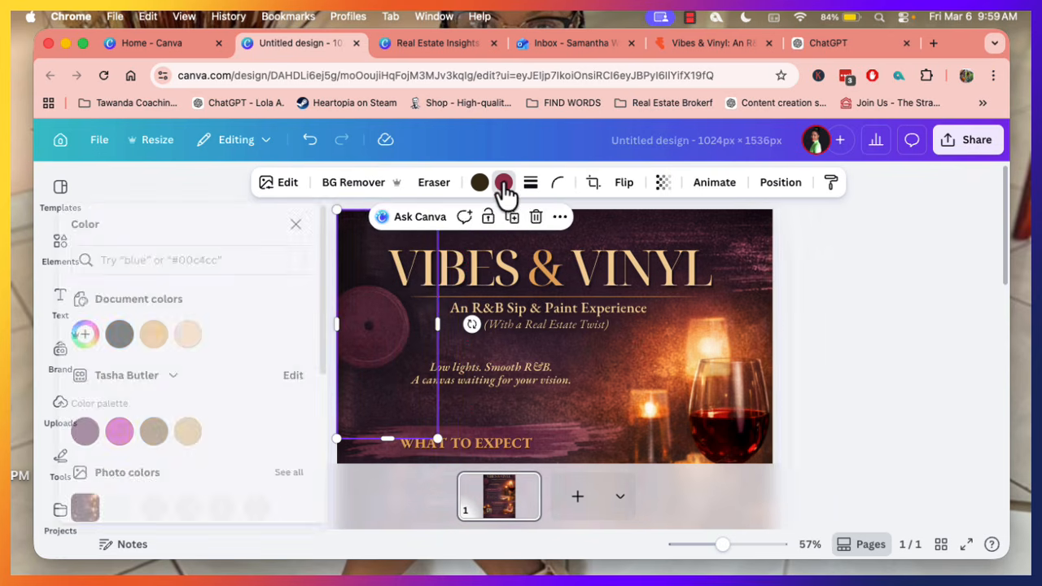
pyautogui.click(216, 431)
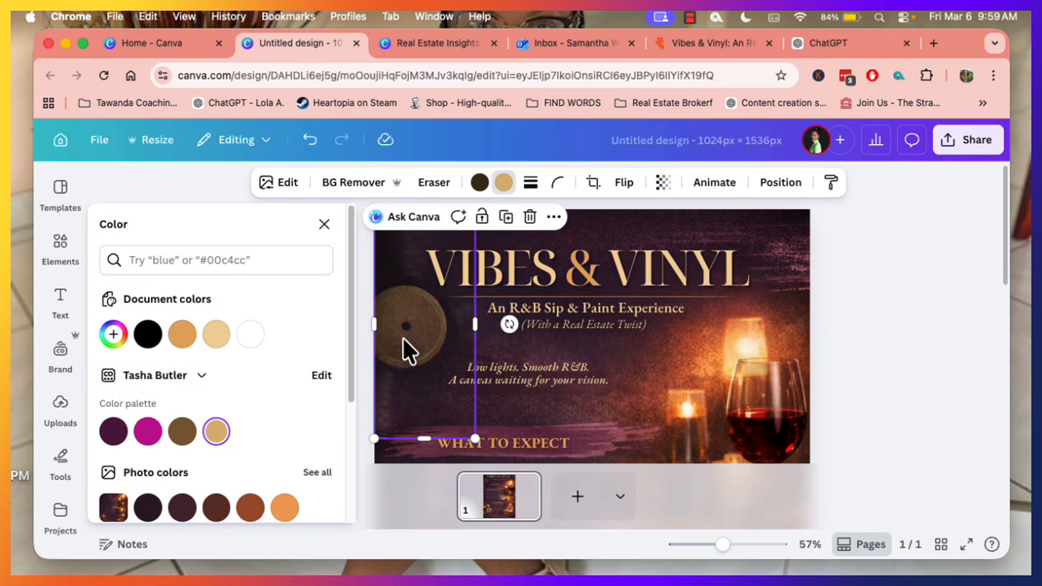
pyautogui.press('Escape')
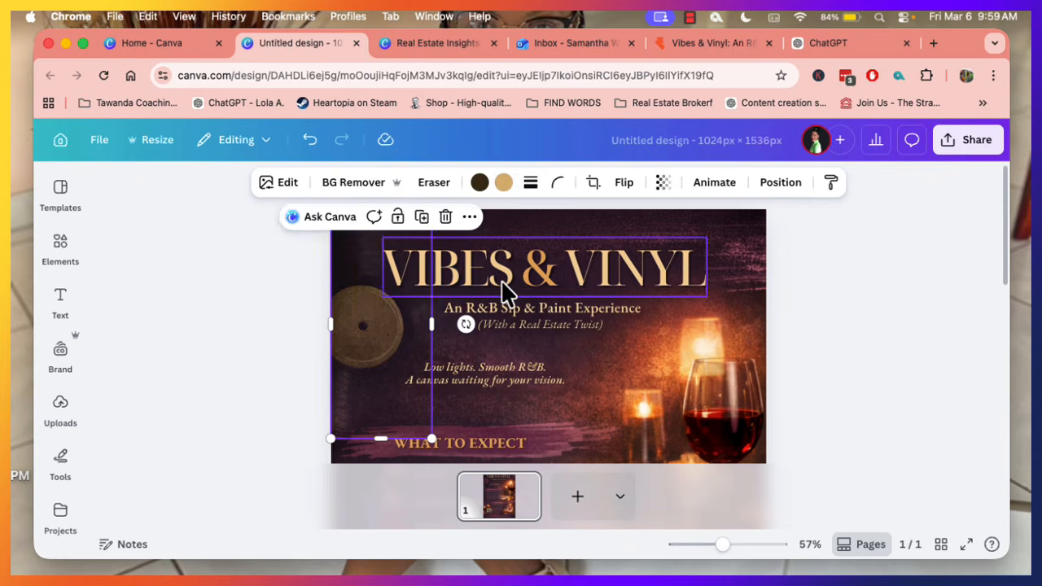
# - Change the flyer's title text to "THIS IS VIBES & VINYL"
pyautogui.click(505, 291)
pyautogui.click(501, 281)
pyautogui.click(502, 281)
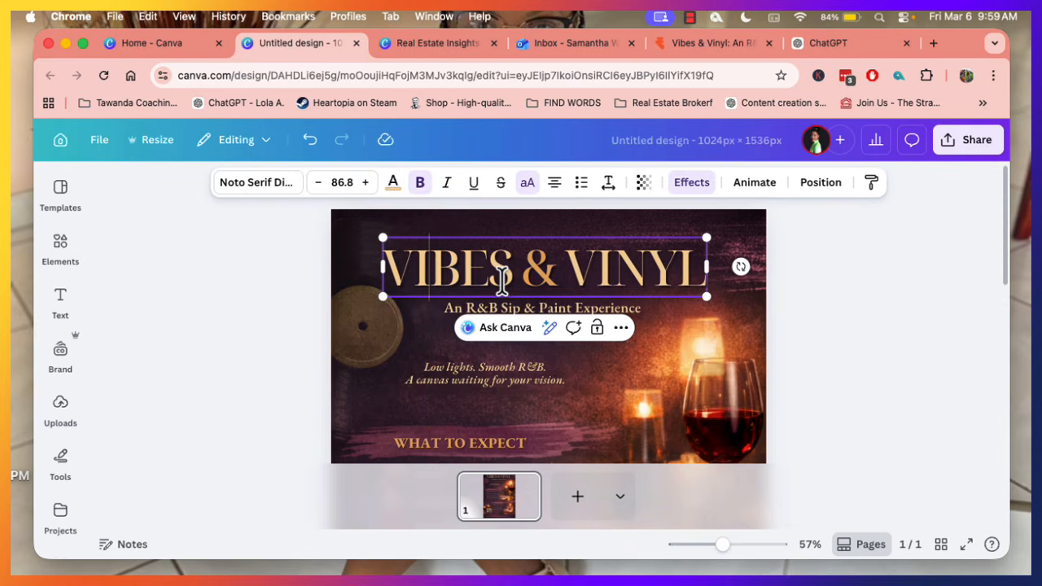
pyautogui.write('THIS IS VIBES')
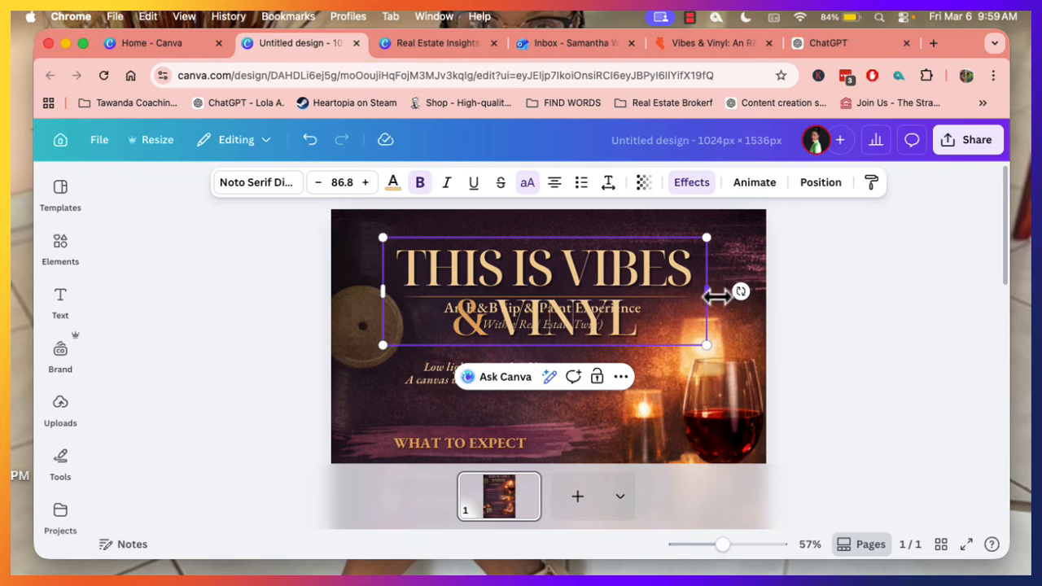
pyautogui.press('Escape')
# - Set the title's font size to 60 and widen its text box so the title fits on one line
pyautogui.click(319, 184)
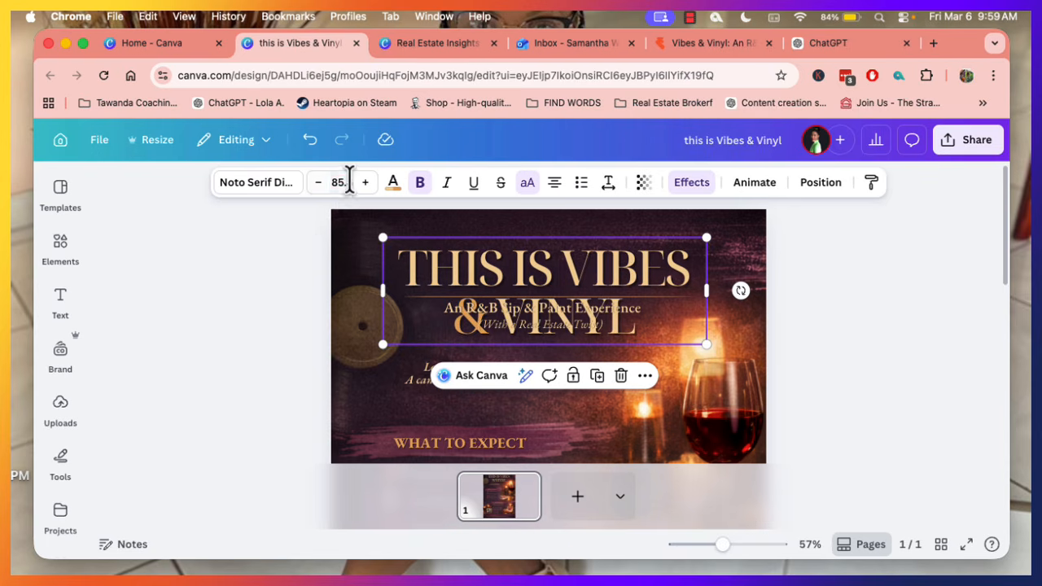
pyautogui.click(351, 181)
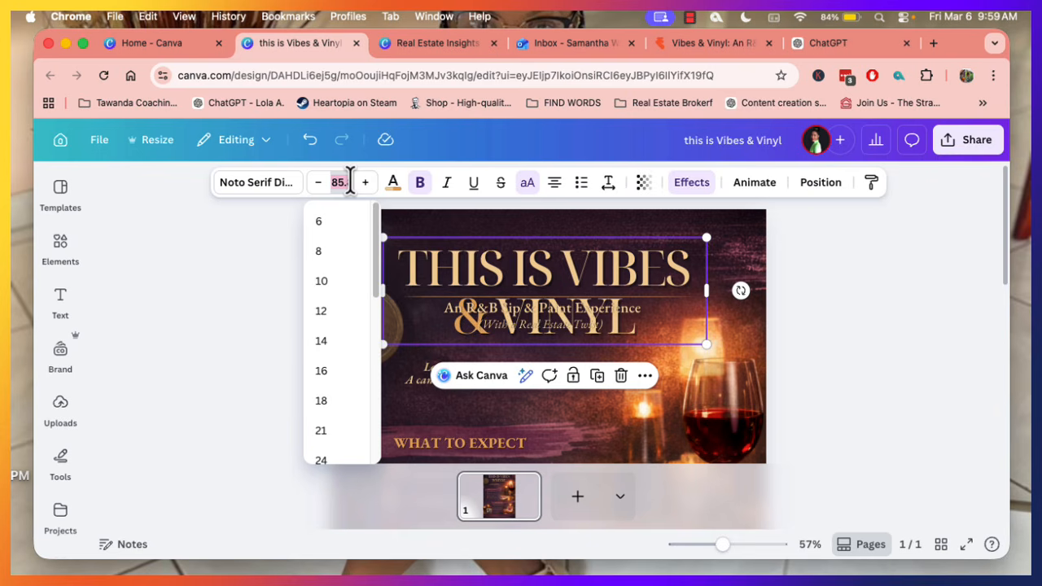
pyautogui.press('Return')
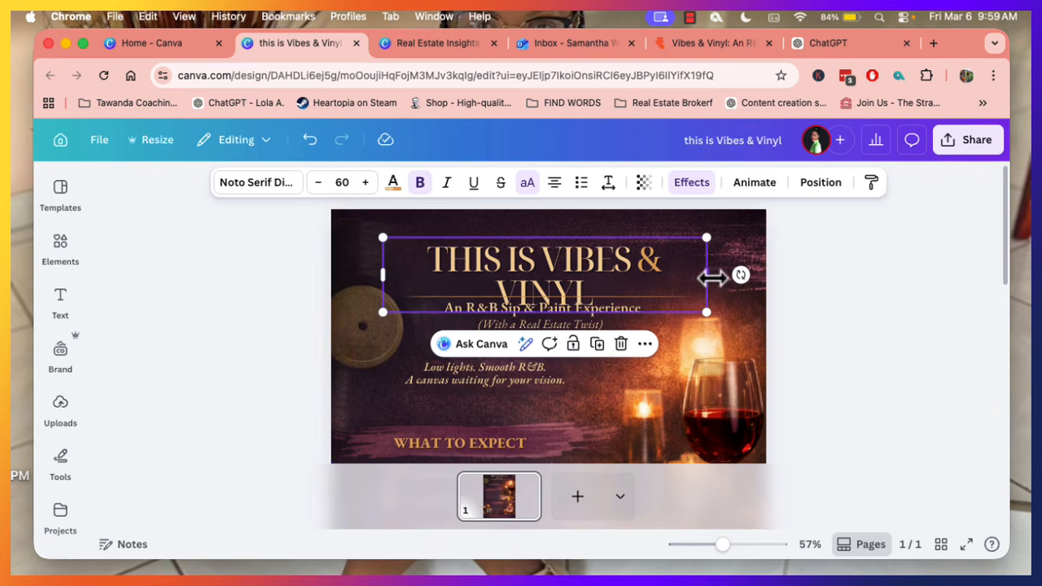
pyautogui.moveTo(710, 281); pyautogui.dragTo(691, 263)
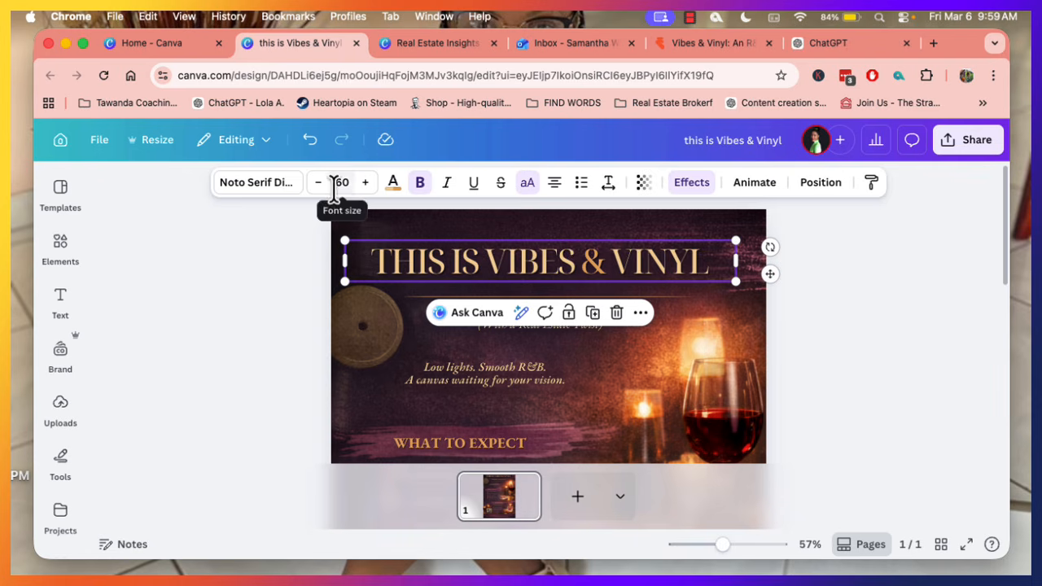
# - Change the title's font to Lovelo
pyautogui.click(281, 184)
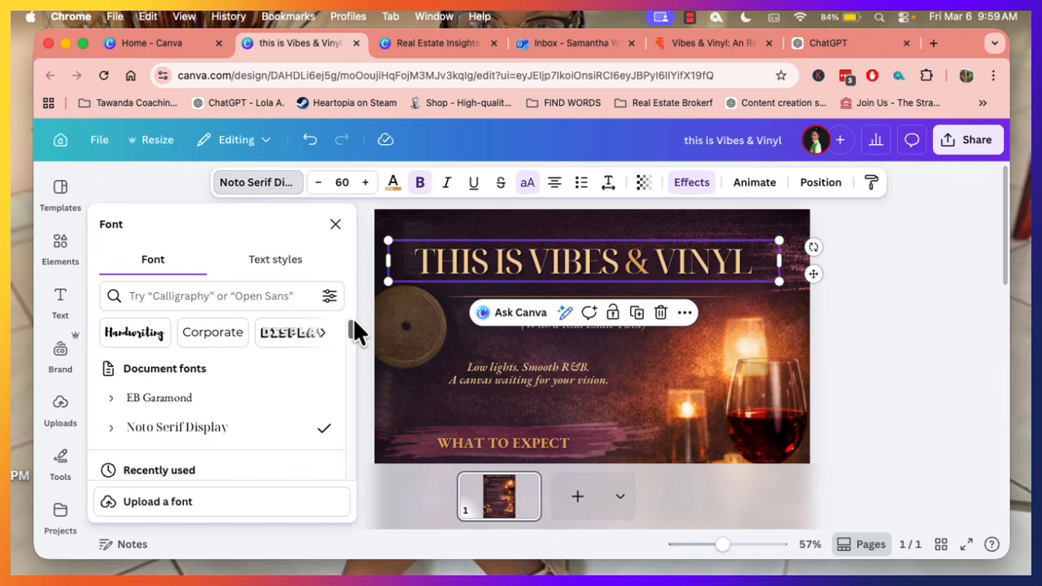
pyautogui.moveTo(353, 321); pyautogui.dragTo(354, 348)
pyautogui.click(215, 391)
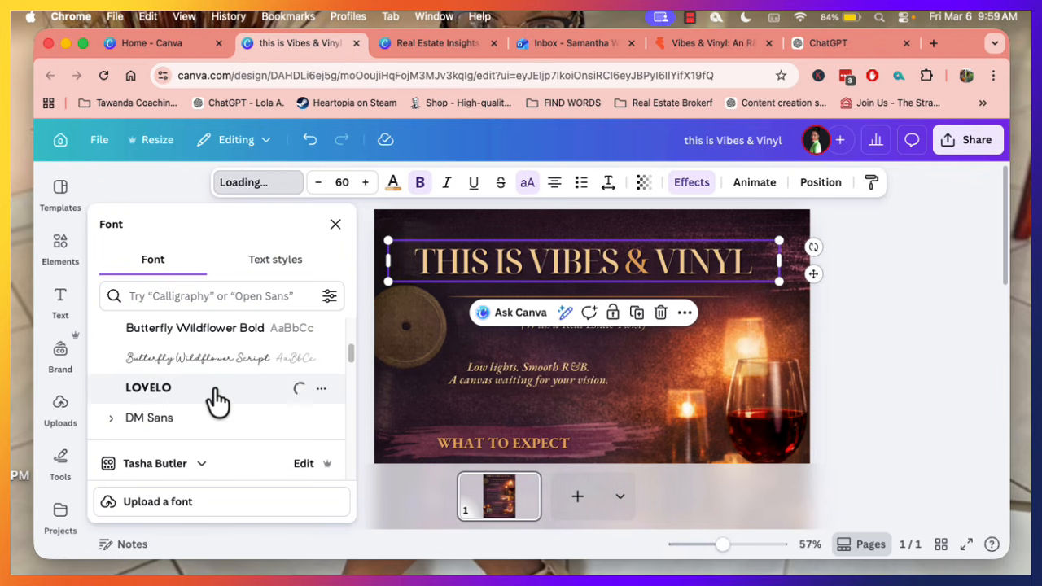
pyautogui.click(883, 270)
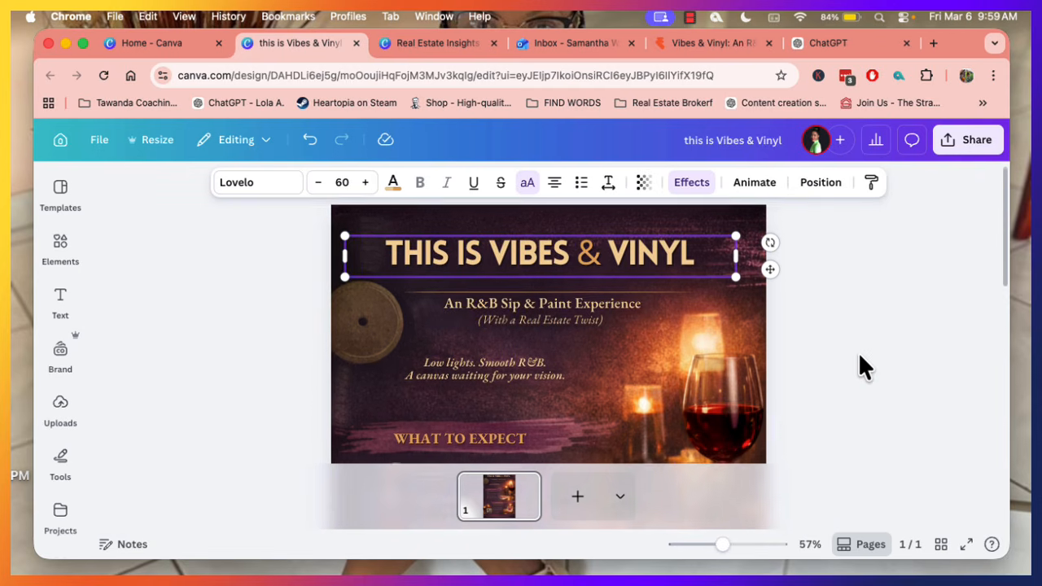
# - Recolor the red wine in the large glass with the magenta from the brand palette
pyautogui.click(739, 396)
pyautogui.scroll(-2, 835, 343)
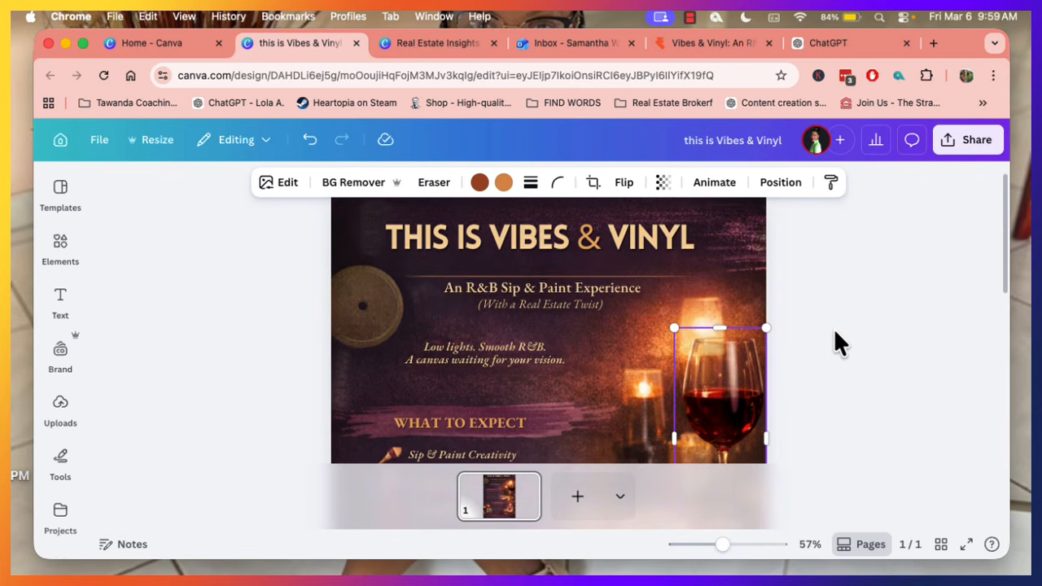
pyautogui.click(480, 187)
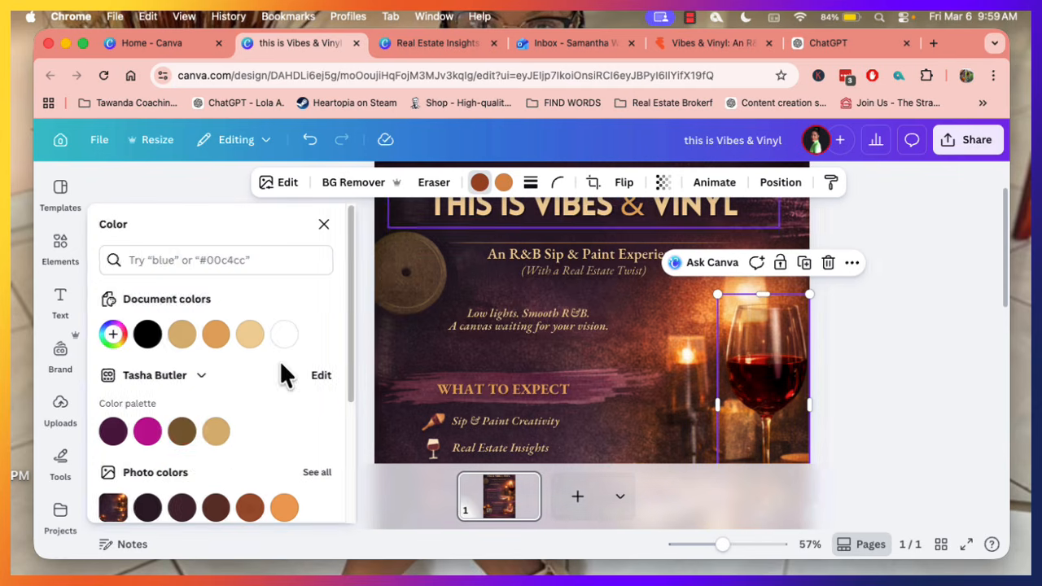
pyautogui.click(149, 438)
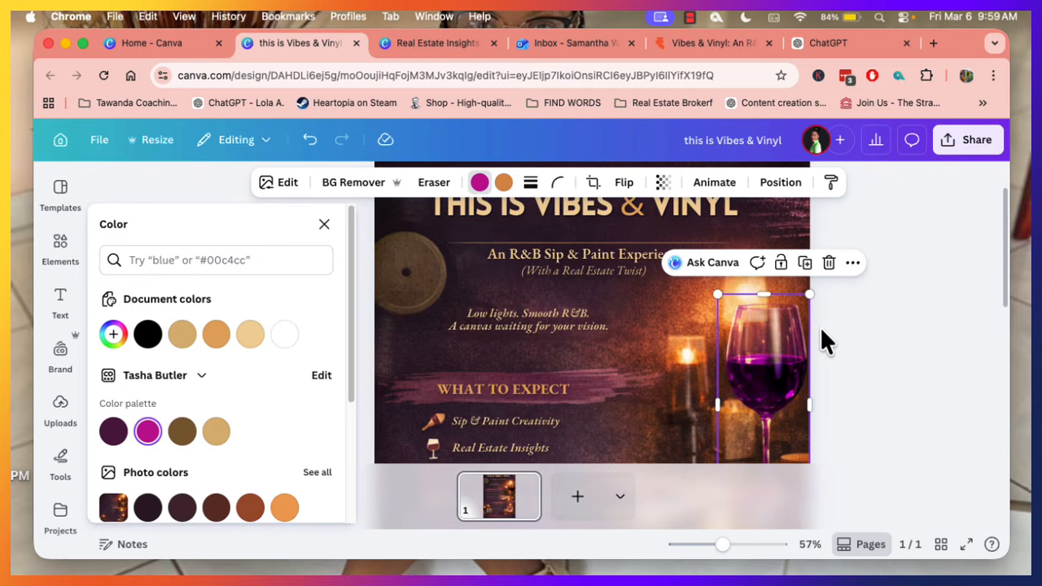
pyautogui.click(860, 326)
# - Reposition the thin light streak, the background and the wine glass, bringing the glass closer to the flyer's center
pyautogui.moveTo(646, 358); pyautogui.dragTo(622, 283)
pyautogui.click(655, 368)
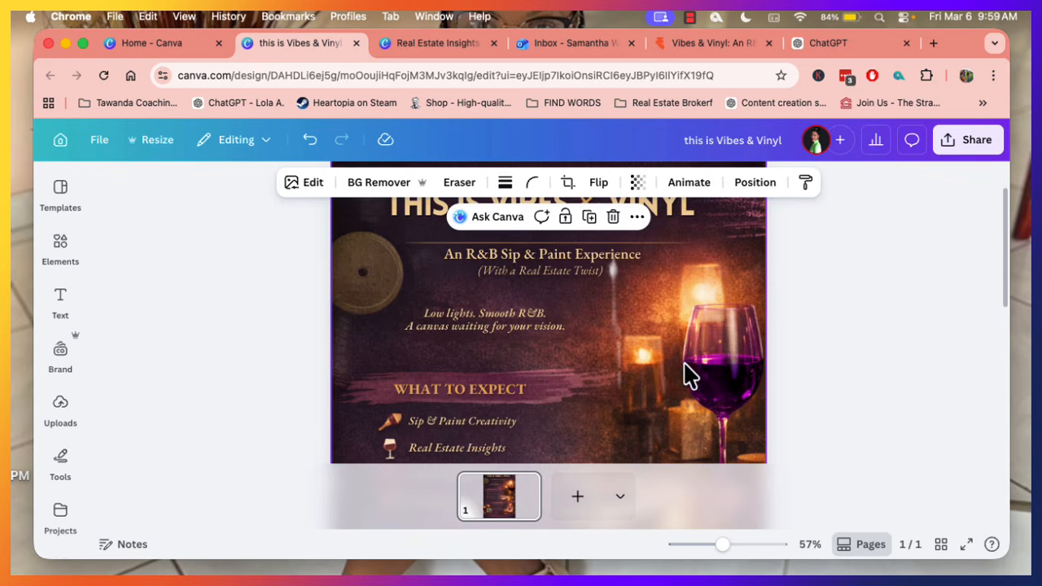
pyautogui.click(754, 333)
pyautogui.moveTo(733, 342); pyautogui.dragTo(641, 342)
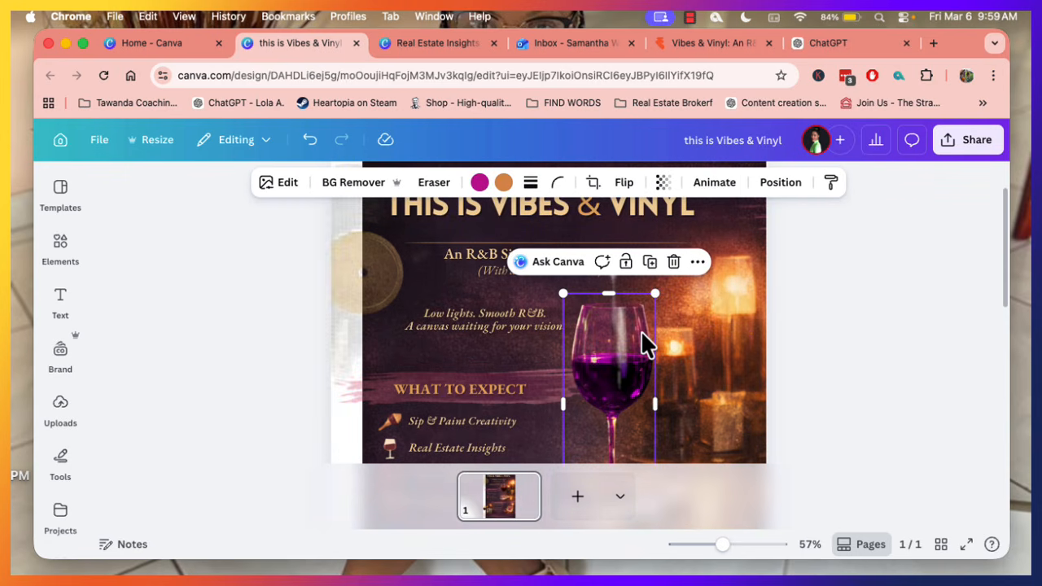
# - Delete the large wine glass from the flyer
pyautogui.scroll(1, 679, 275)
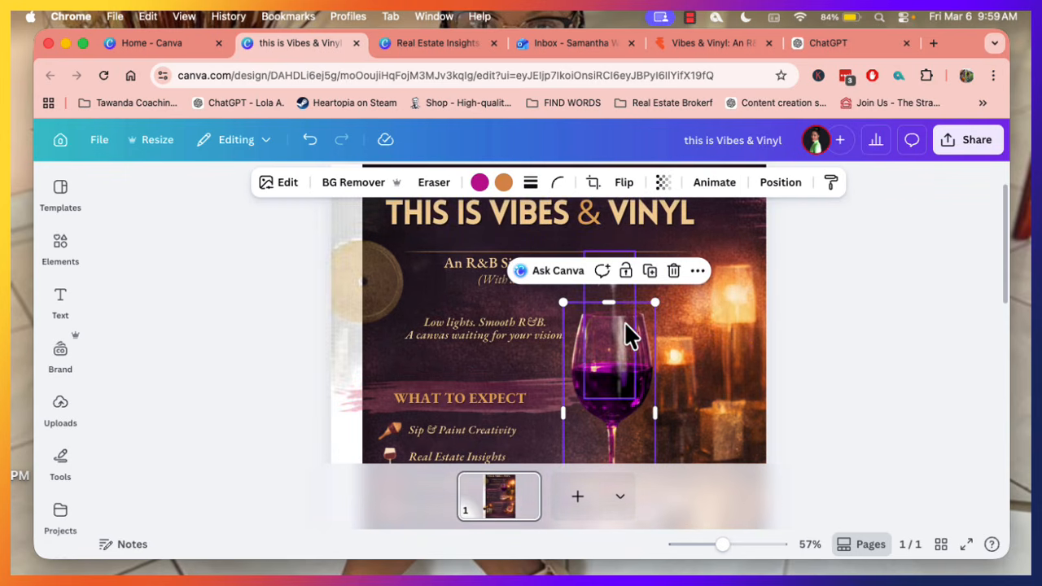
pyautogui.scroll(1, 677, 269)
pyautogui.click(677, 262)
pyautogui.click(624, 299)
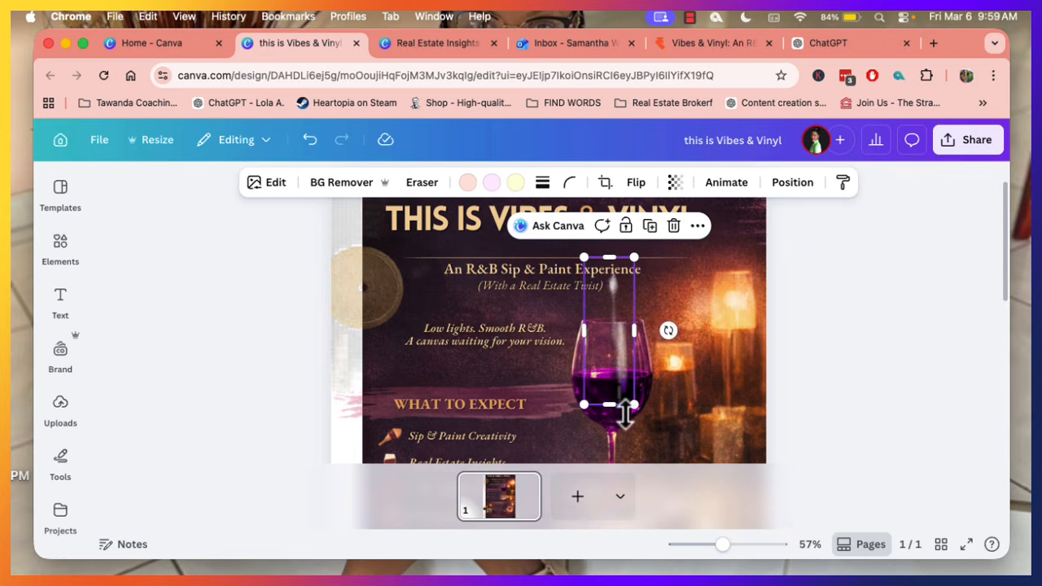
pyautogui.click(629, 408)
pyautogui.click(675, 277)
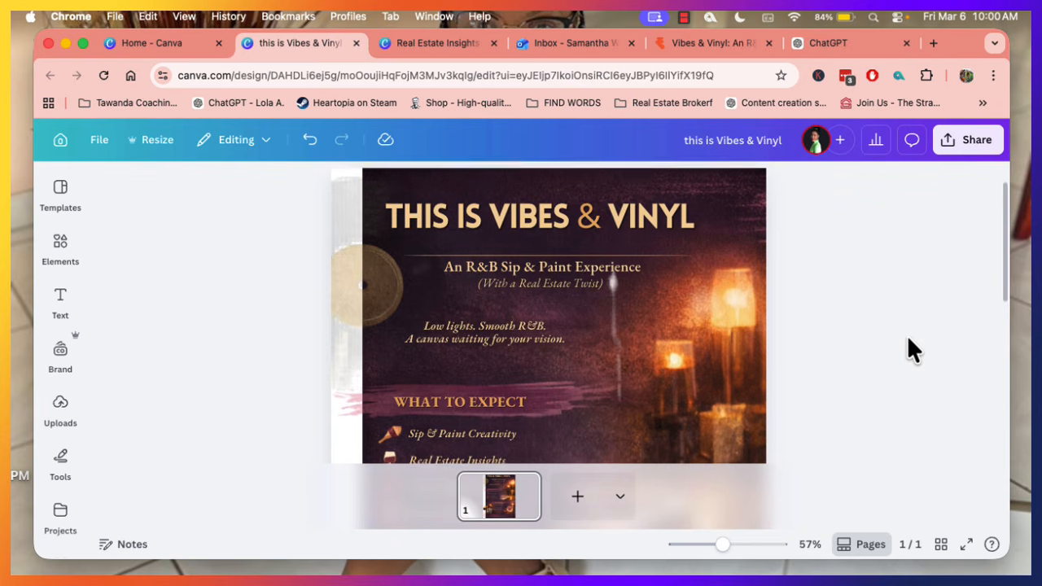
# - Move the vinyl record layer right so that it lines up with the edge of the shifted background
pyautogui.scroll(-1, 907, 335)
pyautogui.click(352, 276)
pyautogui.moveTo(353, 276); pyautogui.dragTo(386, 277)
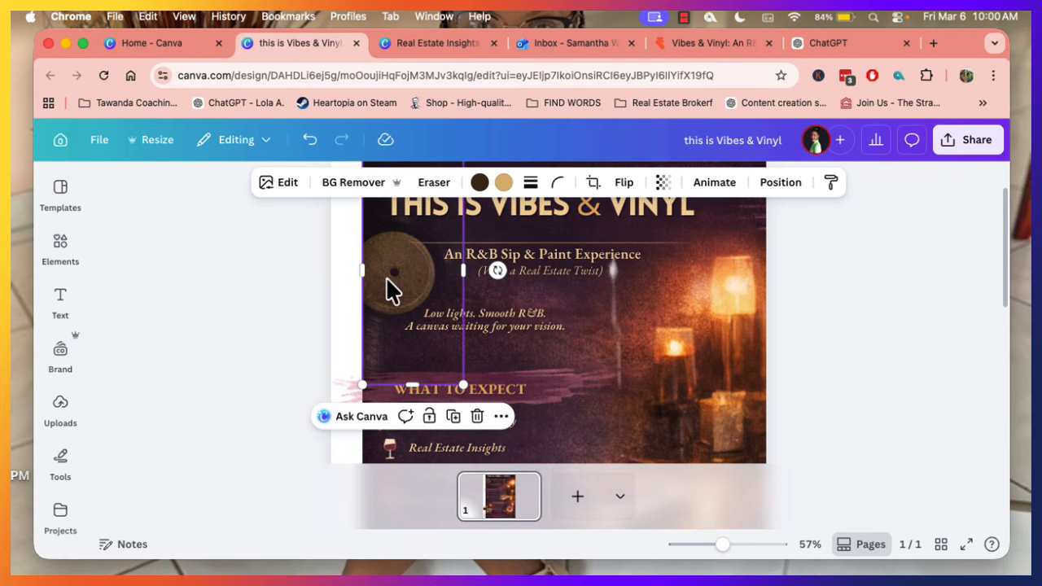
# - Apply underline and strikethrough to the "Real Estate Insights" line under WHAT TO EXPECT, keeping it bold and italic
pyautogui.scroll(-5, 788, 397)
pyautogui.moveTo(722, 544)
pyautogui.mouseDown()
pyautogui.moveTo(705, 545)
pyautogui.moveTo(725, 545)
pyautogui.mouseUp()
pyautogui.click(424, 359)
pyautogui.doubleClick(431, 346)
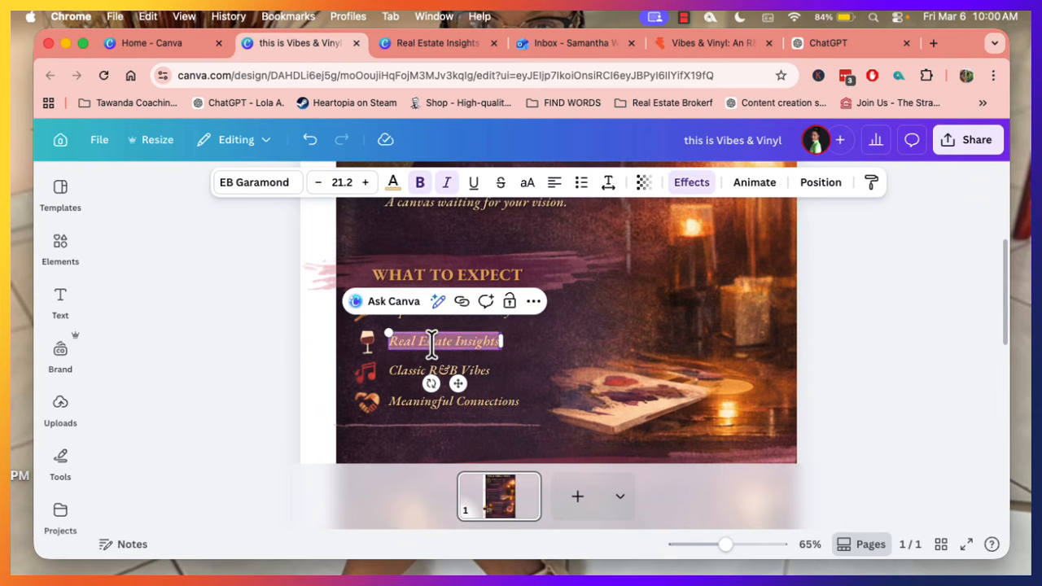
pyautogui.doubleClick(431, 345)
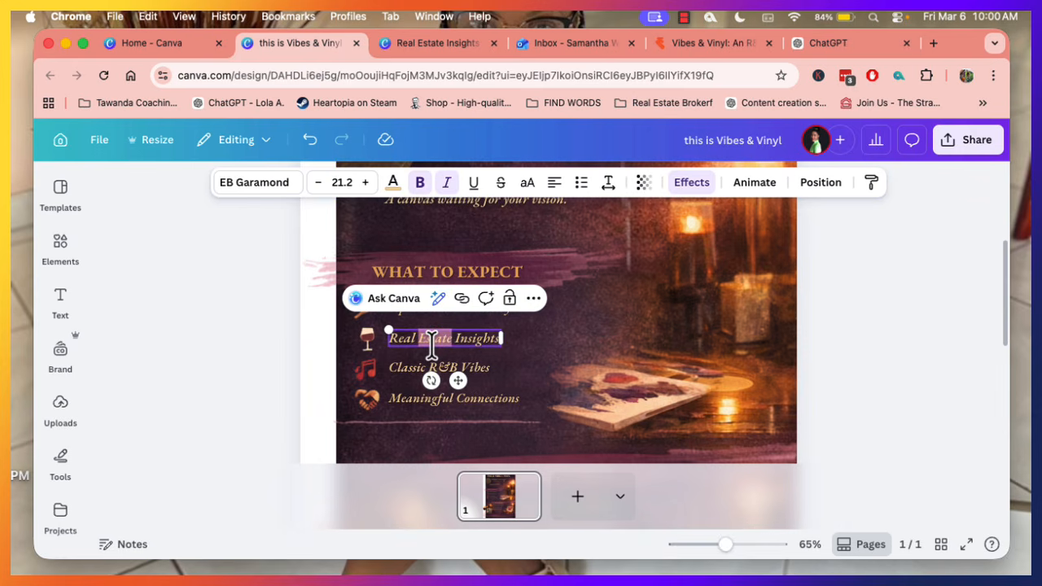
pyautogui.tripleClick(432, 345)
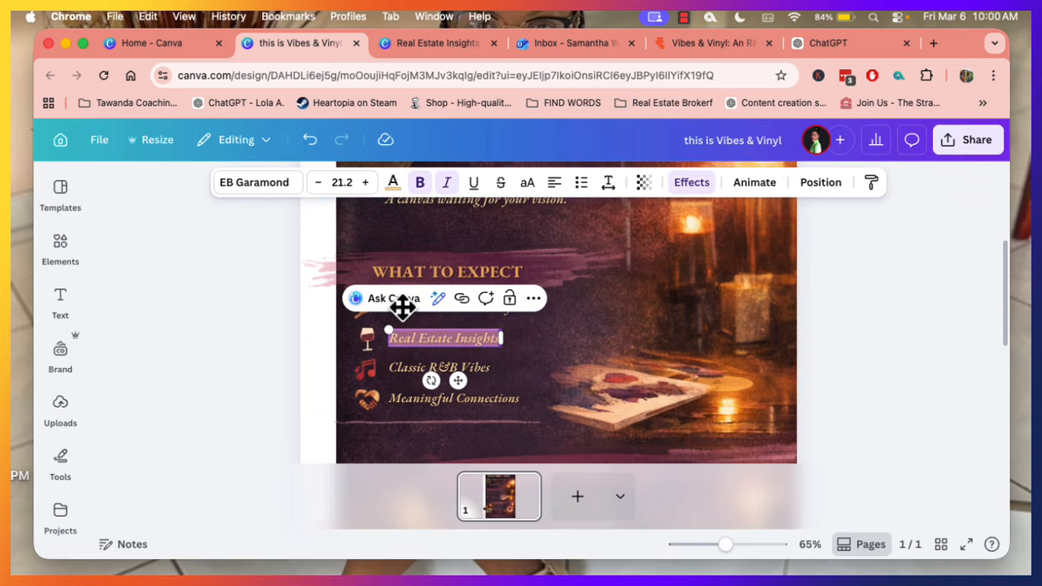
pyautogui.click(420, 186)
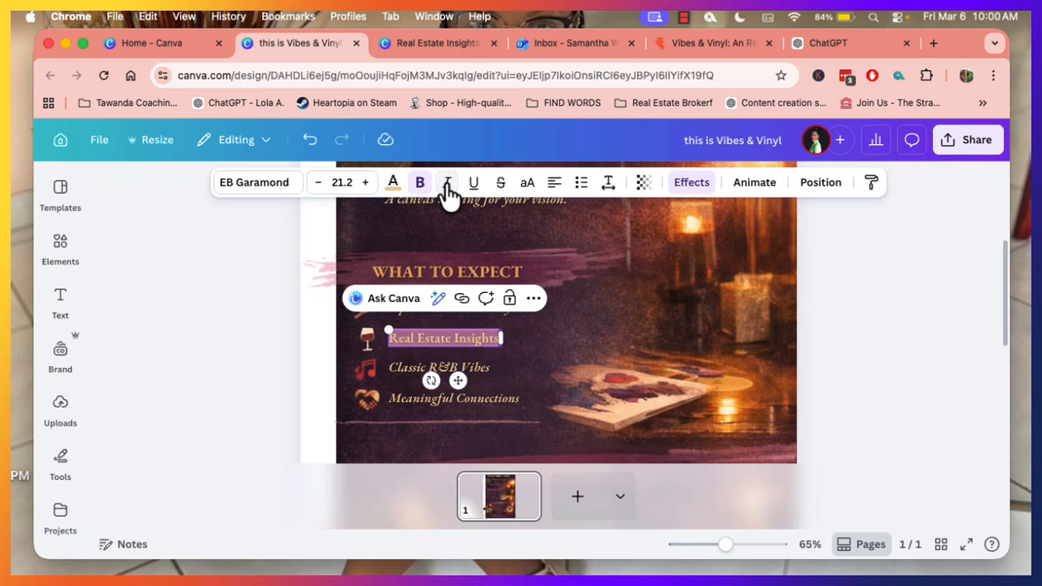
pyautogui.click(474, 185)
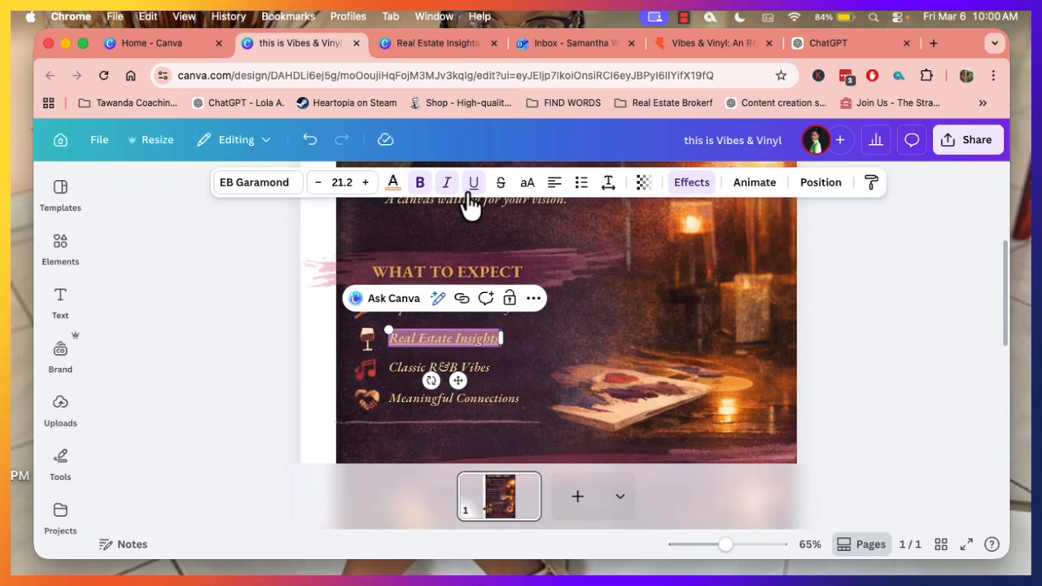
pyautogui.click(501, 186)
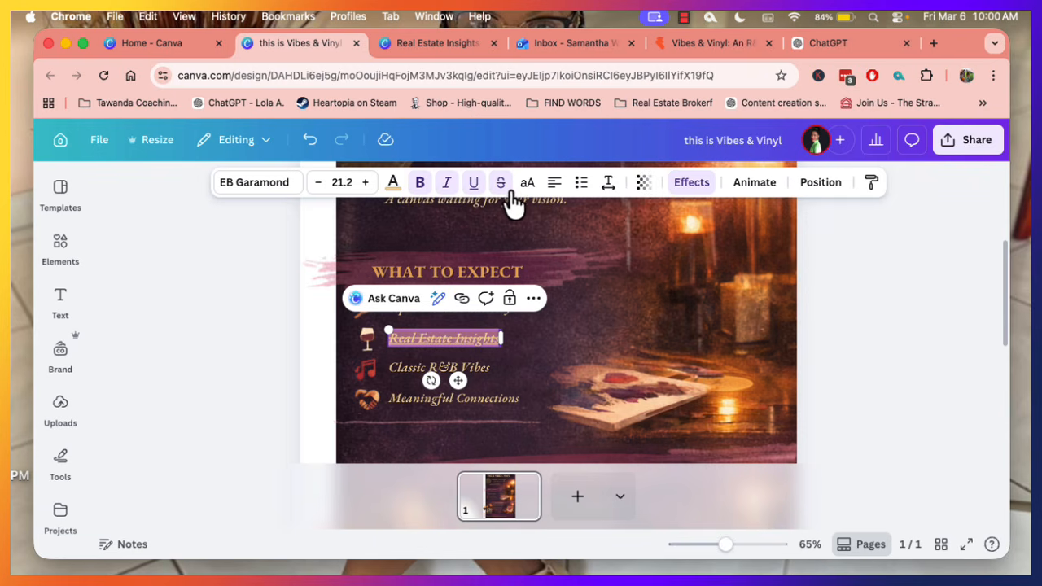
# - Set "Real Estate Insights" in uppercase, widen its text box to fit on one line, and apply the Neon effect
pyautogui.click(527, 184)
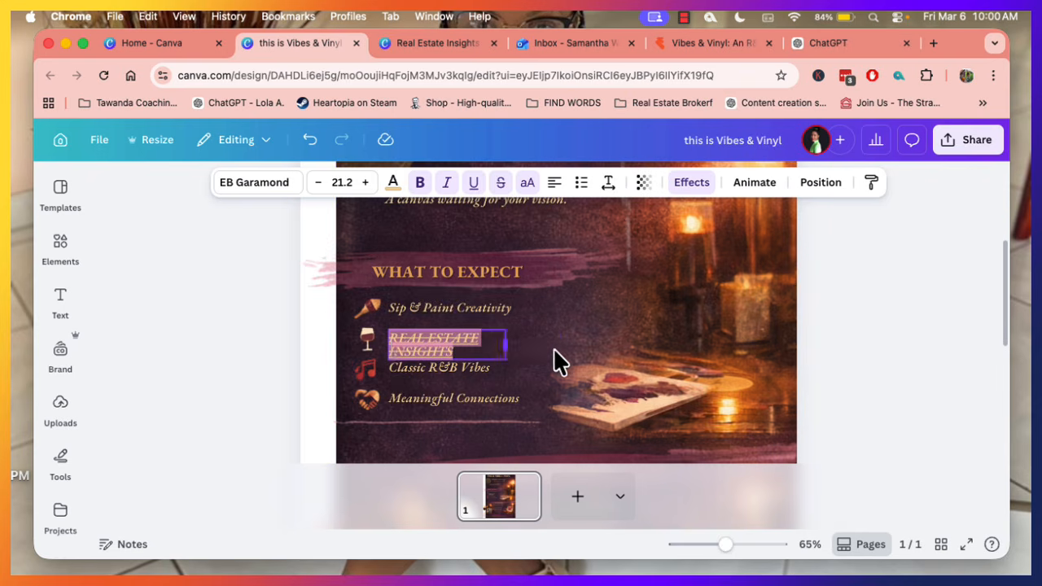
pyautogui.moveTo(505, 345); pyautogui.dragTo(620, 346)
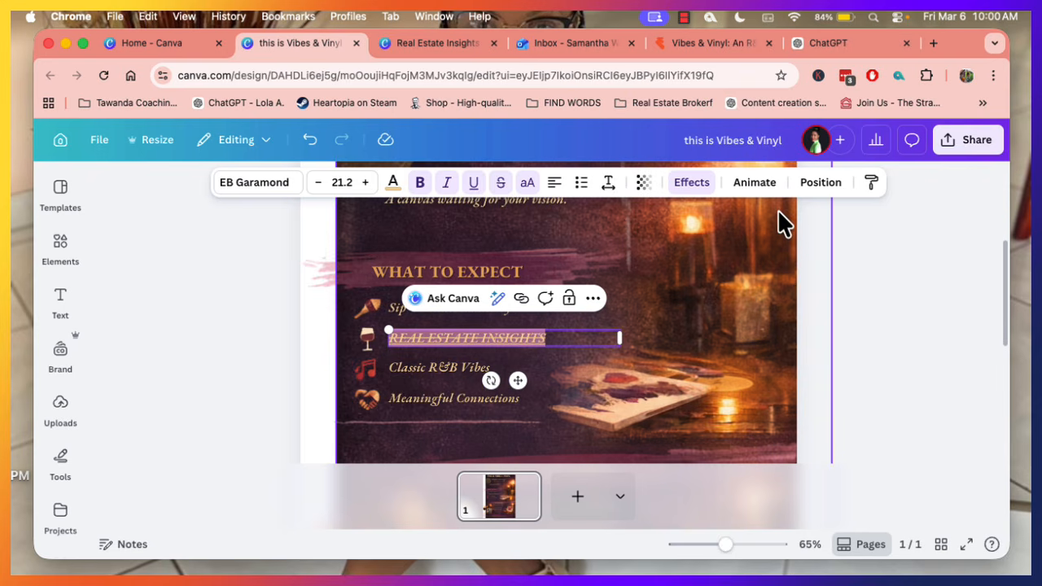
pyautogui.click(688, 188)
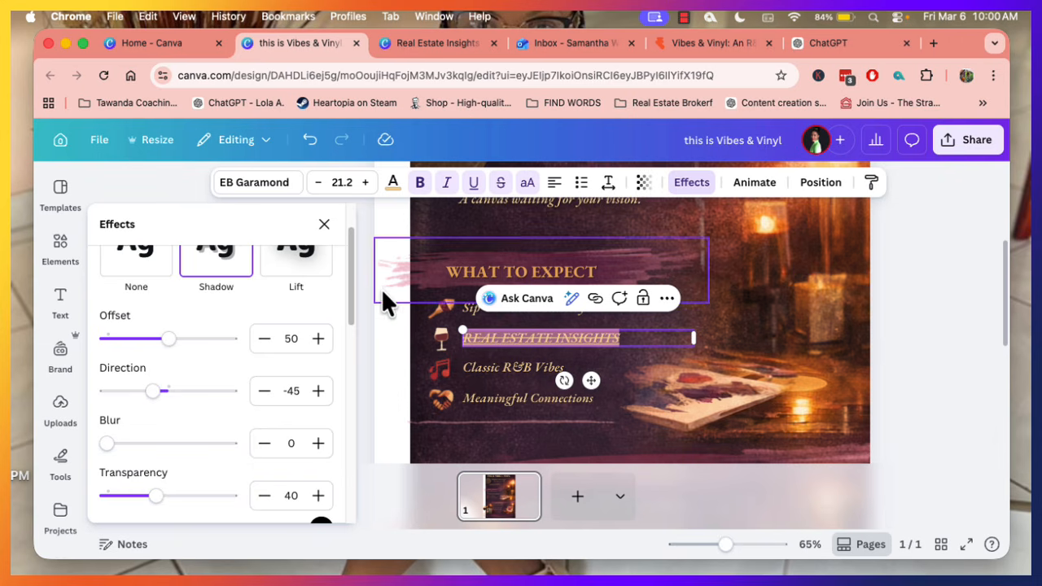
pyautogui.moveTo(355, 277); pyautogui.dragTo(344, 386)
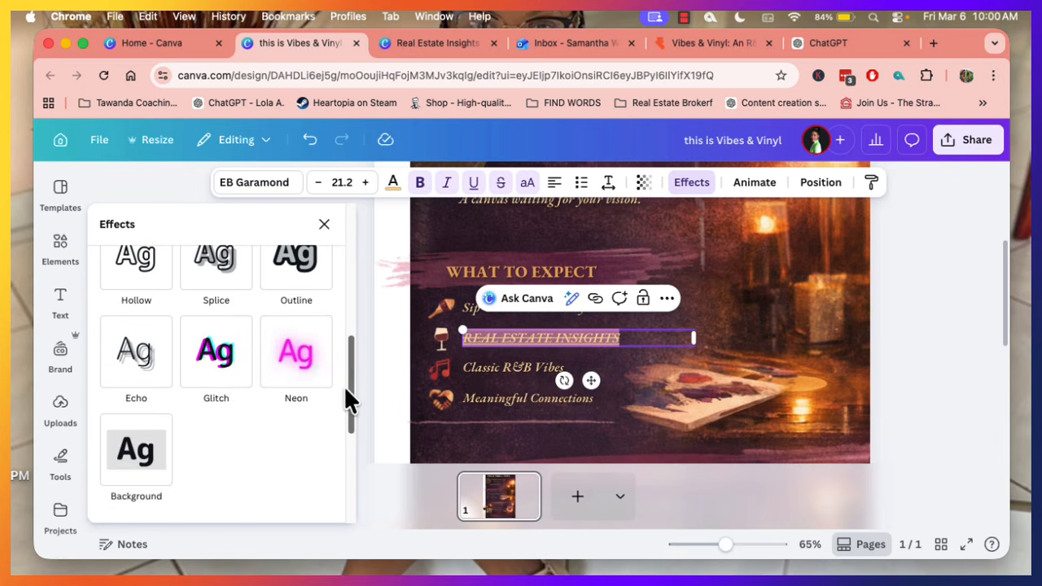
pyautogui.click(303, 373)
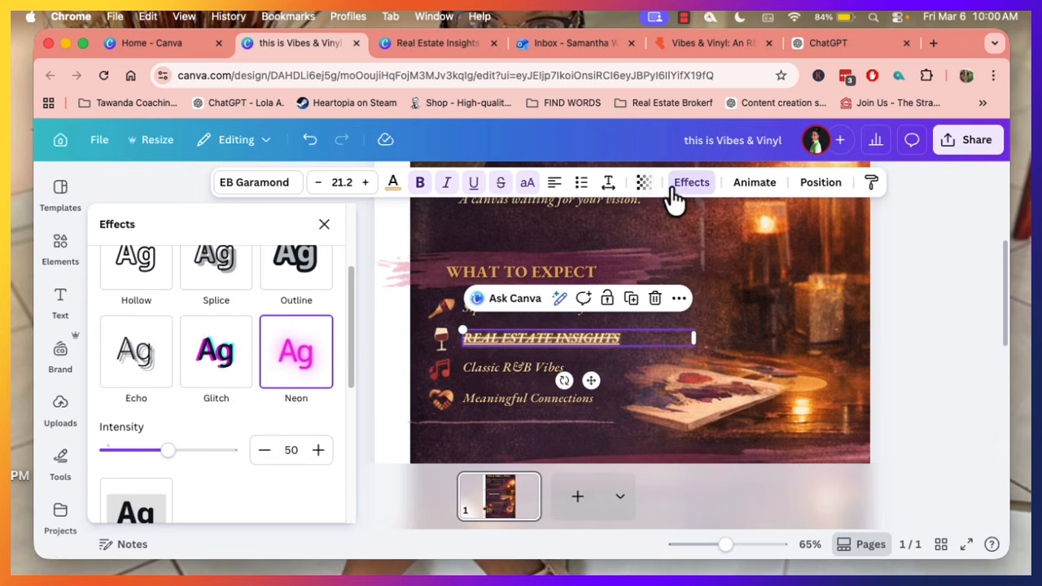
# - Enlarge the REAL ESTATE INSIGHTS line to font size 40 and set its Neon intensity to 100
pyautogui.scroll(-1, 679, 337)
pyautogui.moveTo(454, 310); pyautogui.dragTo(291, 298)
pyautogui.moveTo(501, 316); pyautogui.dragTo(674, 311)
pyautogui.moveTo(172, 460); pyautogui.dragTo(305, 458)
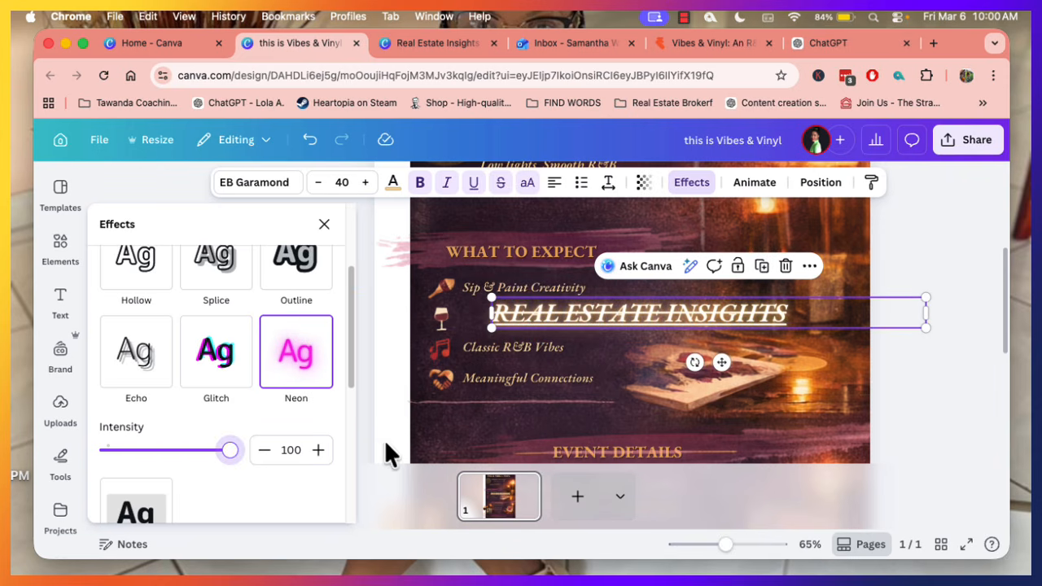
pyautogui.click(922, 380)
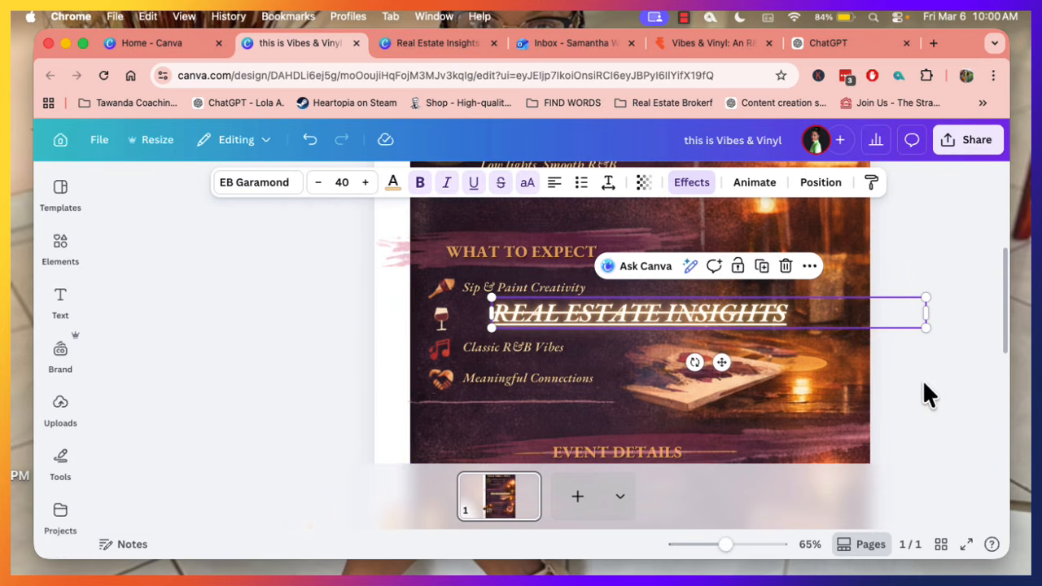
# - Recolor the second color of the small painting beside the event details with the light gold of the brand palette
pyautogui.scroll(-2, 731, 397)
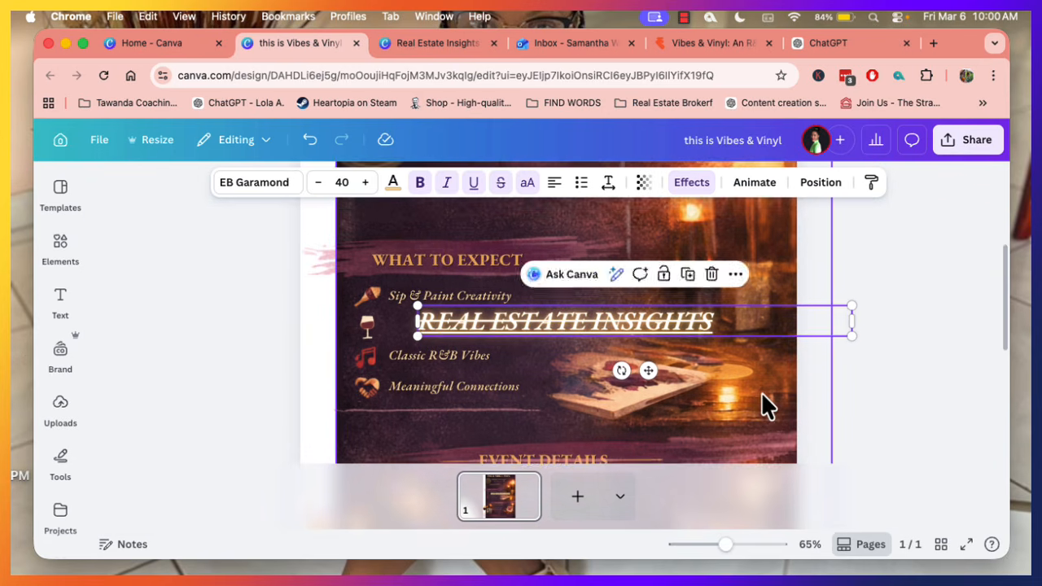
pyautogui.scroll(-2, 762, 399)
pyautogui.click(779, 430)
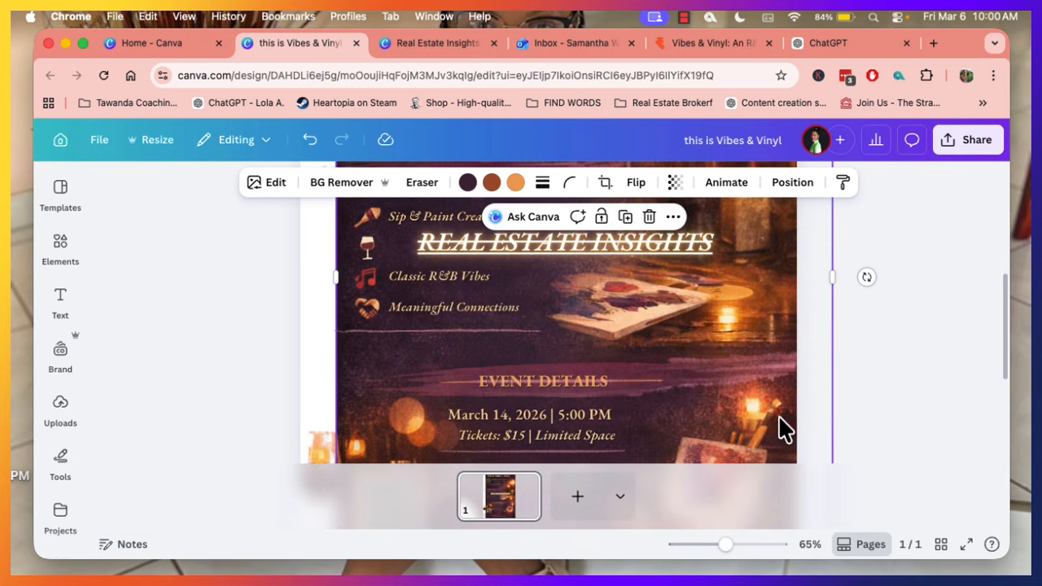
pyautogui.scroll(-5, 786, 424)
pyautogui.click(756, 342)
pyautogui.moveTo(757, 342)
pyautogui.mouseDown()
pyautogui.moveTo(693, 345)
pyautogui.moveTo(716, 358)
pyautogui.moveTo(740, 331)
pyautogui.moveTo(729, 337)
pyautogui.mouseUp()
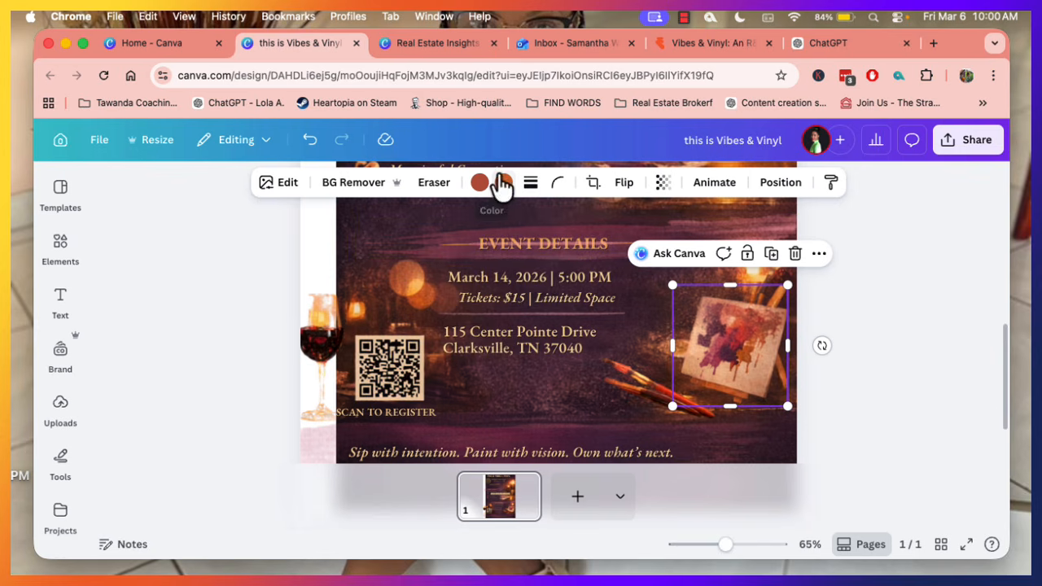
pyautogui.click(504, 183)
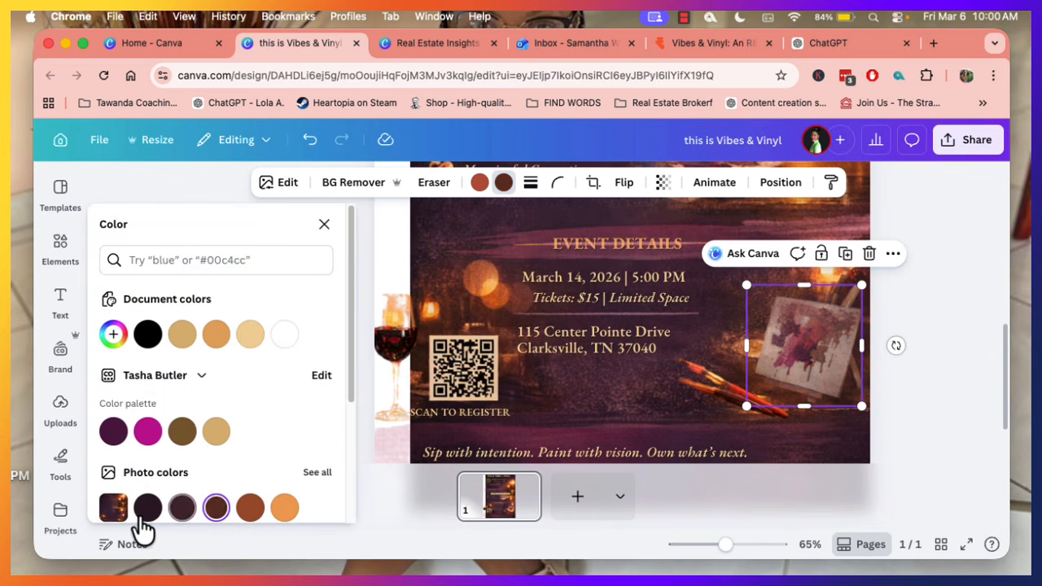
pyautogui.click(147, 432)
pyautogui.click(220, 436)
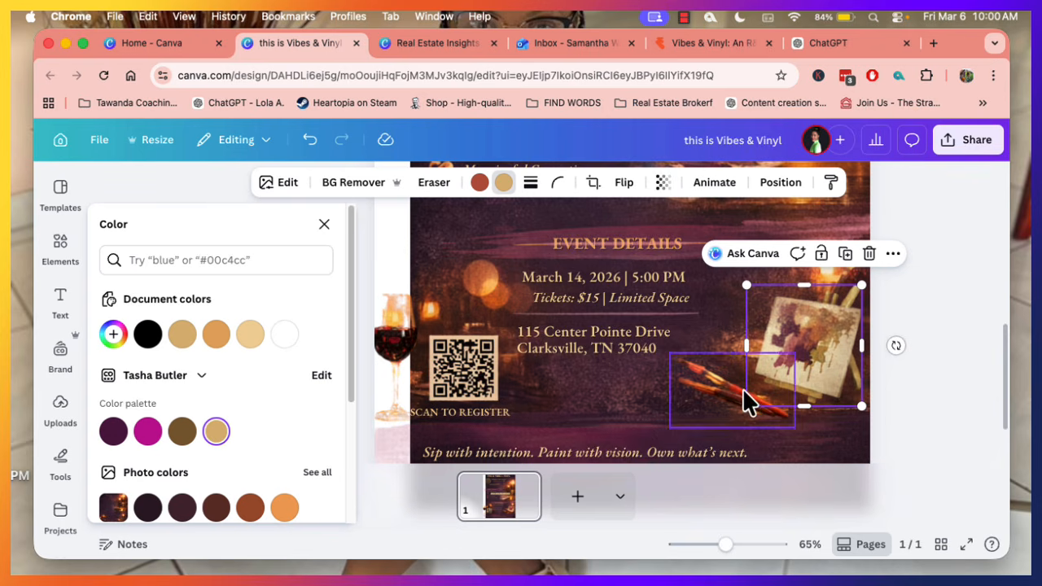
# - Reposition the recolored painting lower and closer to the paintbrushes, and move the QR code right toward the address
pyautogui.scroll(1, 819, 375)
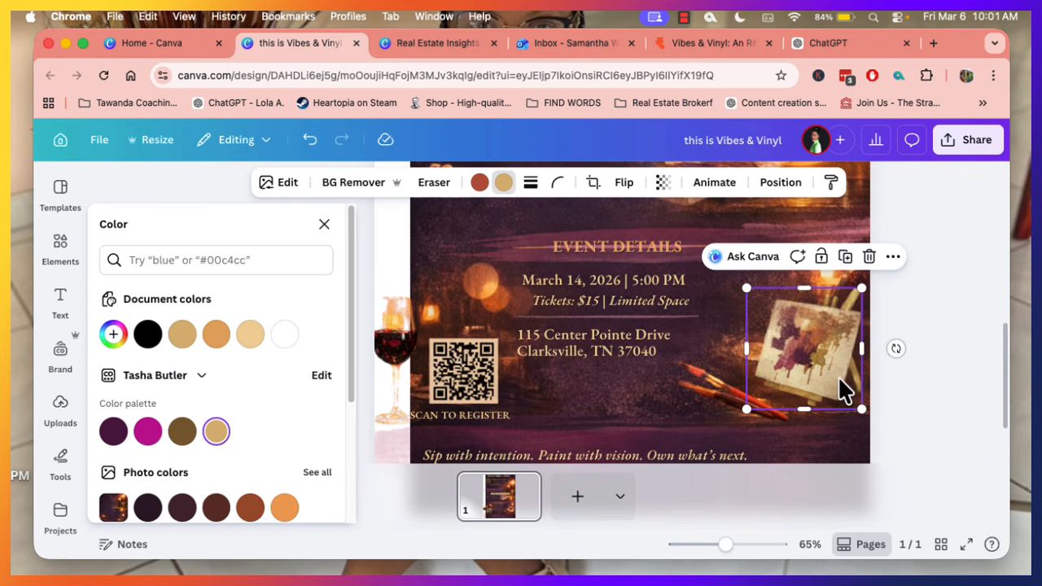
pyautogui.moveTo(795, 357); pyautogui.dragTo(779, 384)
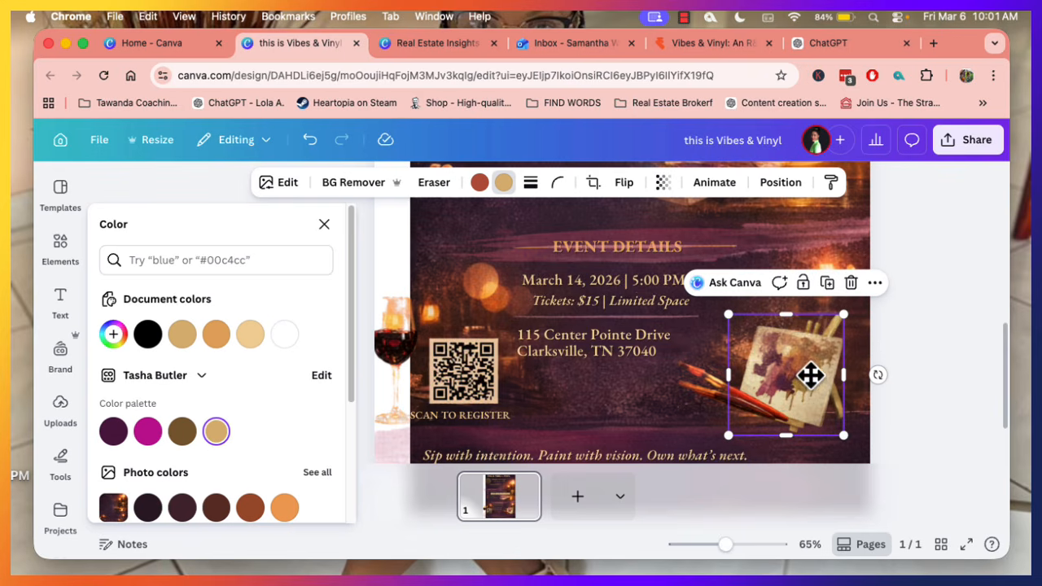
pyautogui.hotkey('shift', 'Right')
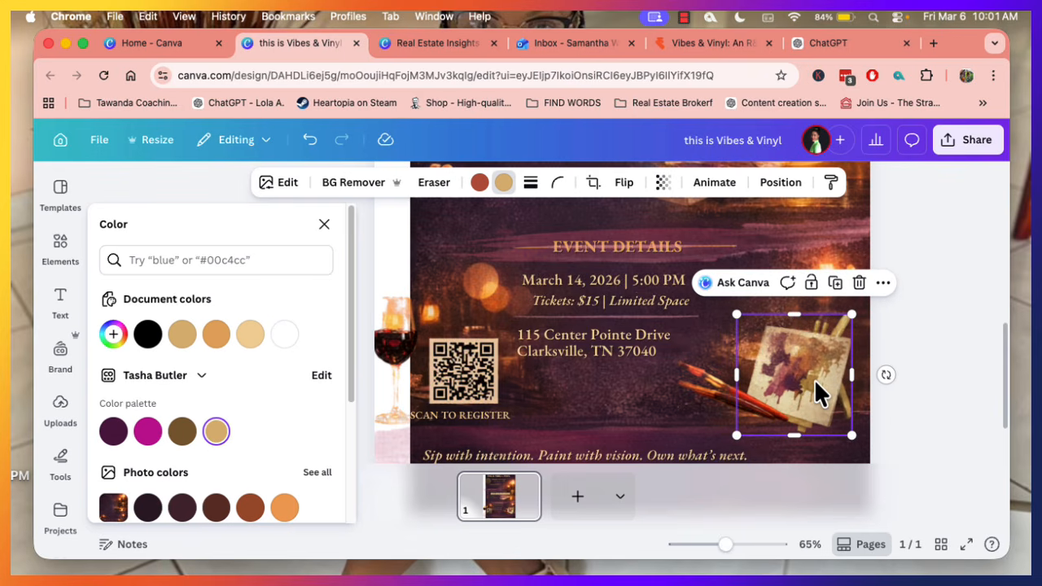
pyautogui.moveTo(814, 378)
pyautogui.mouseDown()
pyautogui.moveTo(768, 371)
pyautogui.moveTo(812, 371)
pyautogui.mouseUp()
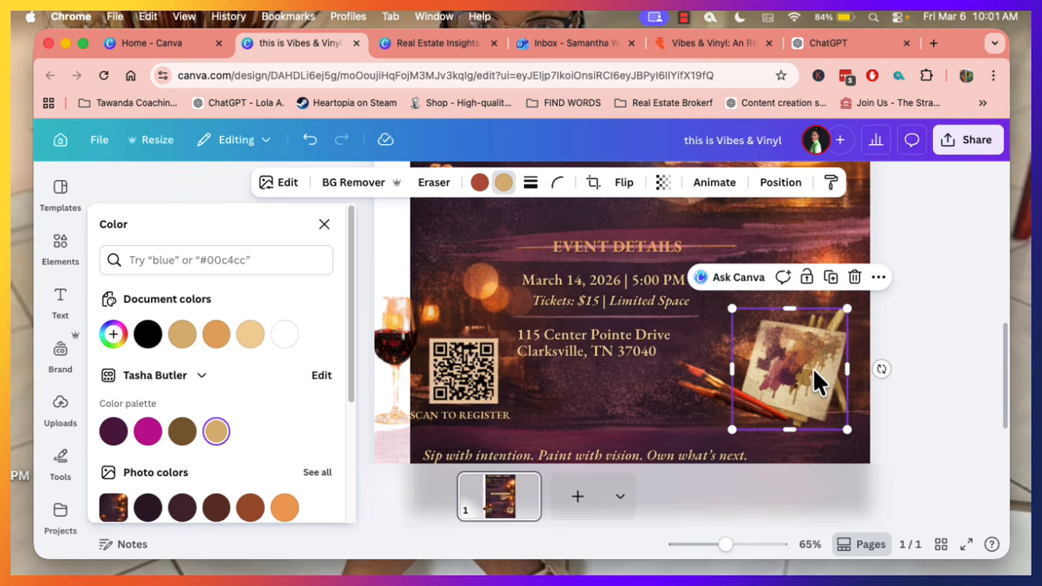
pyautogui.click(918, 313)
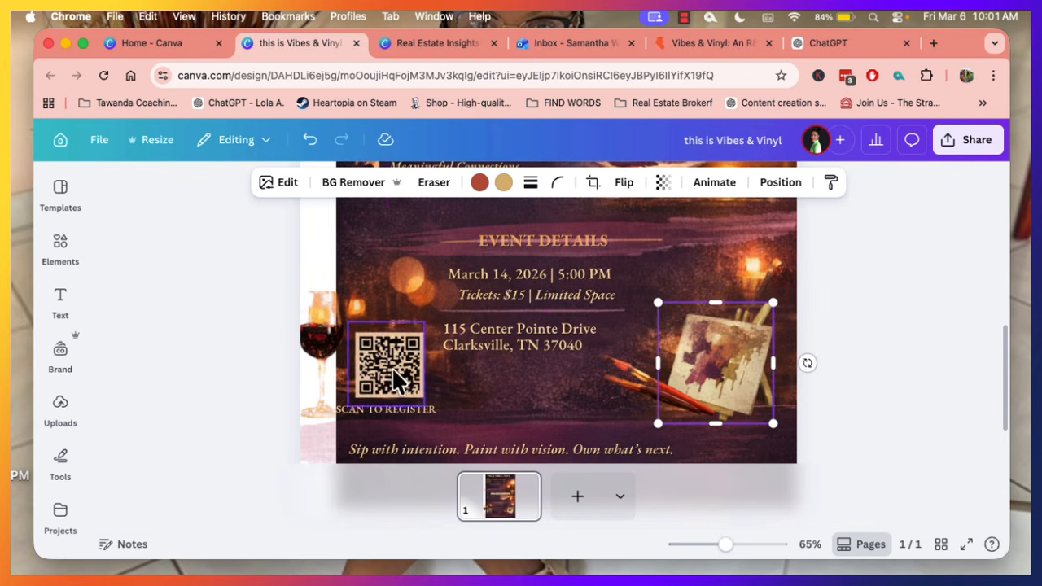
pyautogui.moveTo(399, 388)
pyautogui.mouseDown()
pyautogui.moveTo(488, 371)
pyautogui.moveTo(412, 374)
pyautogui.mouseUp()
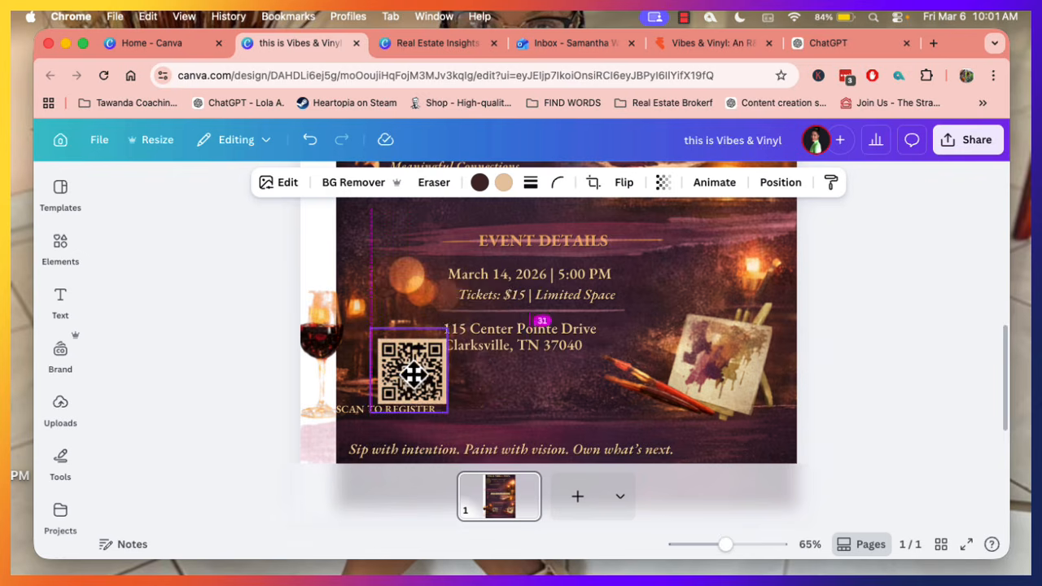
# - Delete the QR code, then shift the dark background image right and delete it as well
pyautogui.press('Delete')
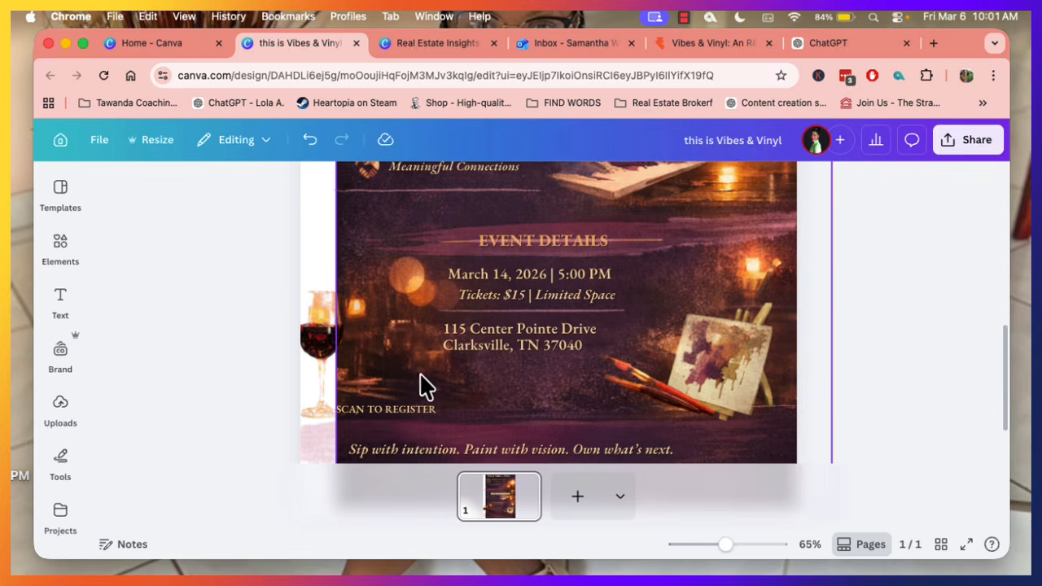
pyautogui.click(413, 376)
pyautogui.moveTo(400, 361); pyautogui.dragTo(518, 378)
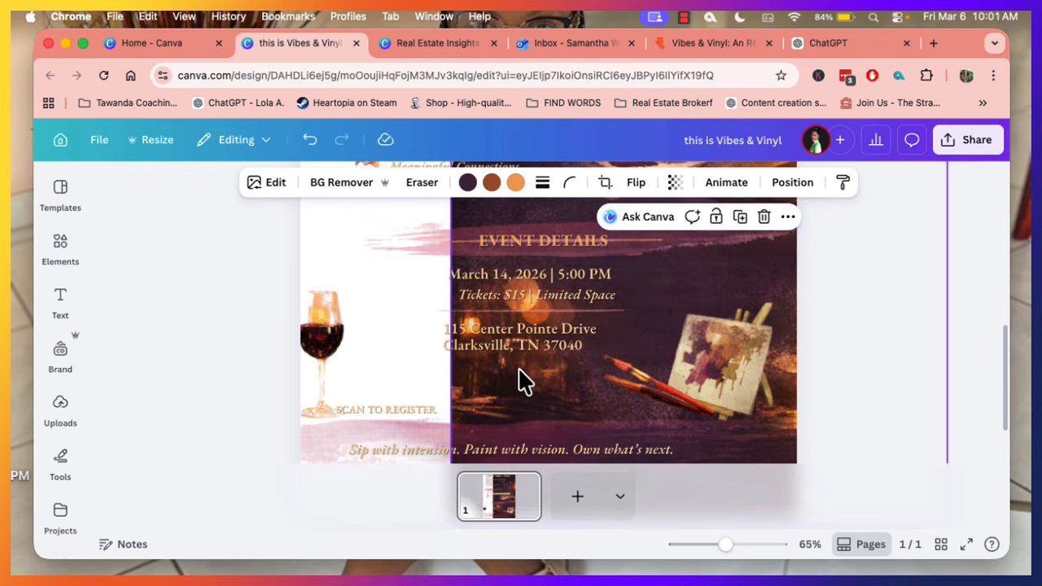
pyautogui.press('Delete')
# - Color the blank page background with the brand palette's brown, then with the light tan document color
pyautogui.moveTo(713, 551)
pyautogui.mouseDown()
pyautogui.moveTo(723, 551)
pyautogui.moveTo(701, 551)
pyautogui.mouseUp()
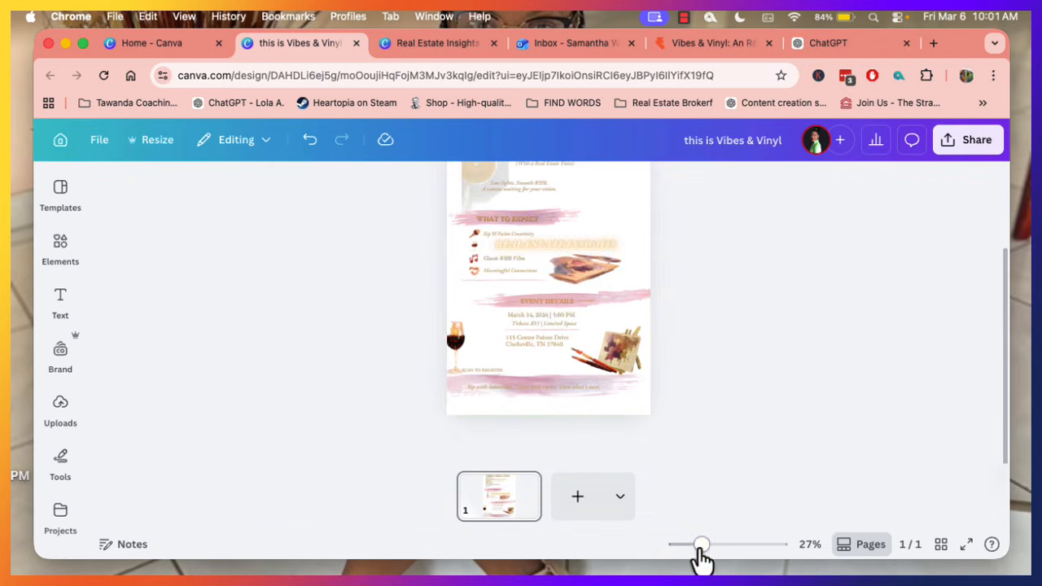
pyautogui.click(646, 233)
pyautogui.click(568, 185)
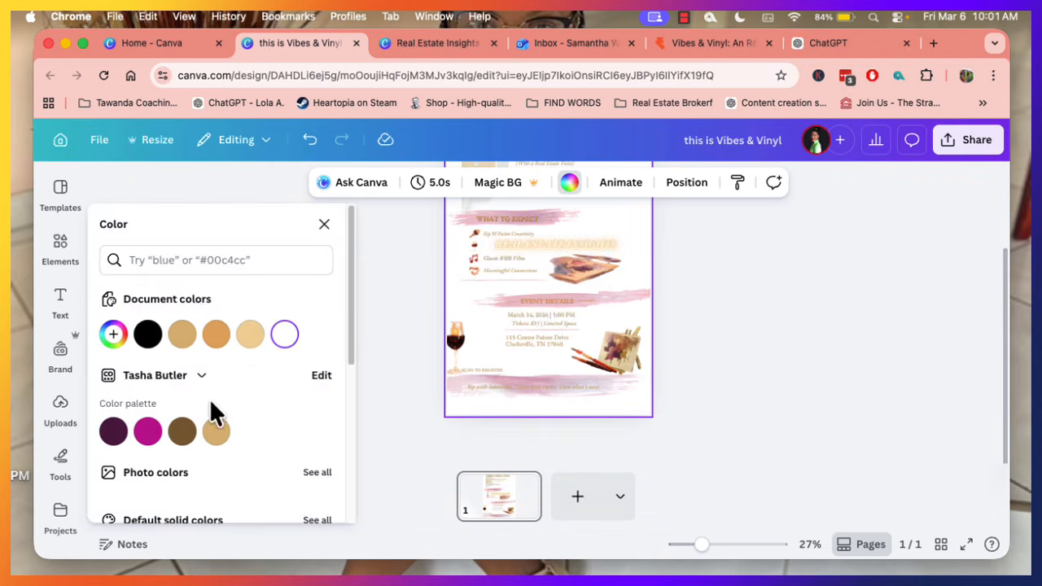
pyautogui.click(182, 432)
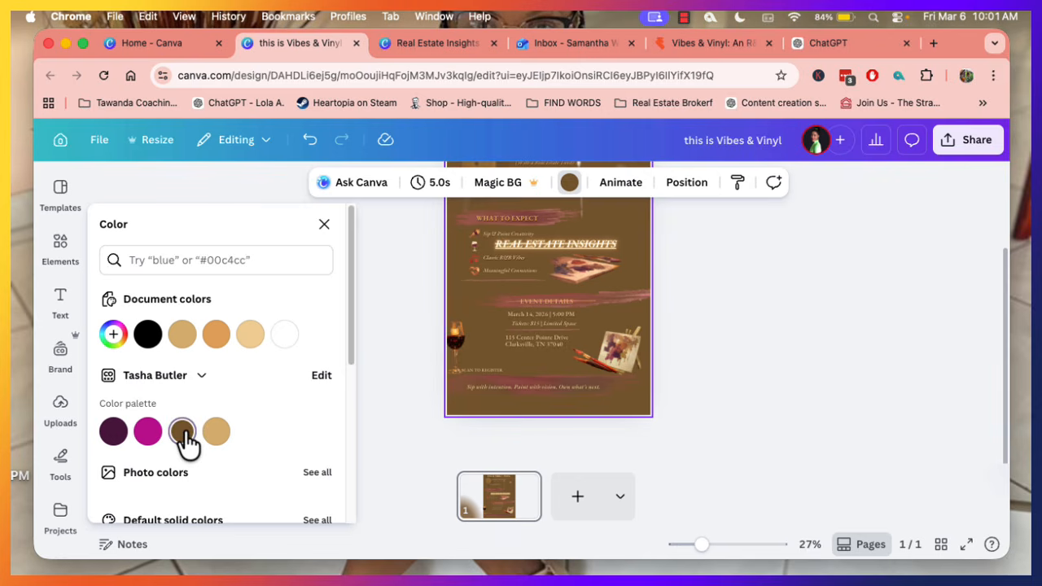
pyautogui.click(250, 334)
pyautogui.moveTo(713, 559); pyautogui.dragTo(730, 545)
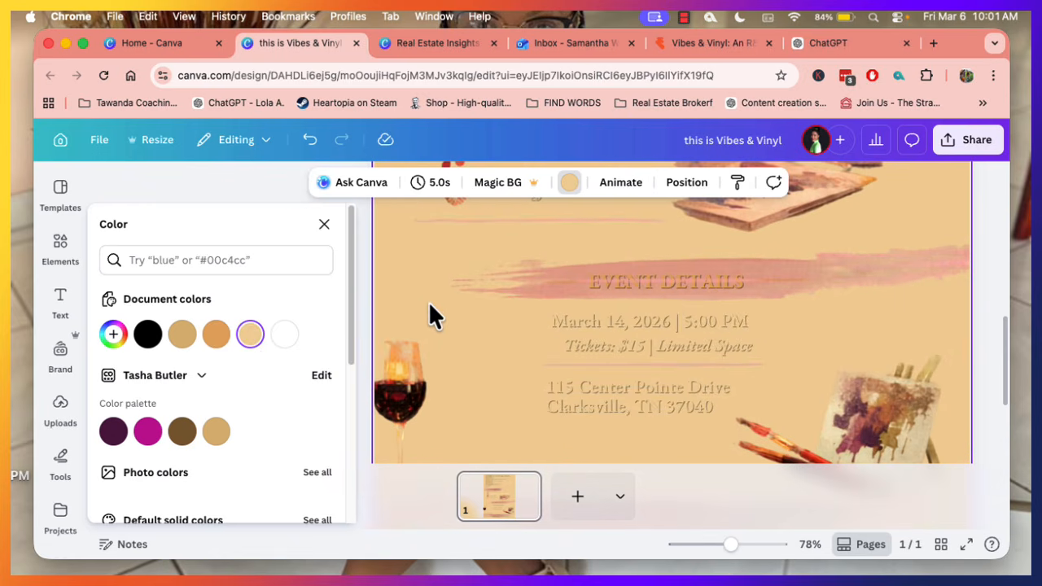
# - Undo the page color changes, the background image's removal and shift, and the QR code's deletion
pyautogui.press('super+z')
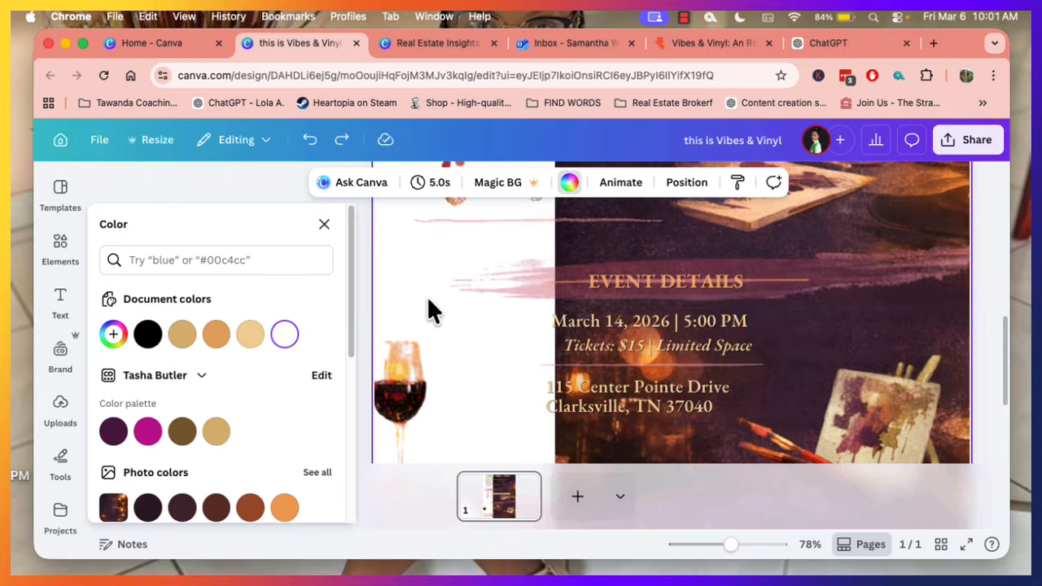
pyautogui.press('super+z')
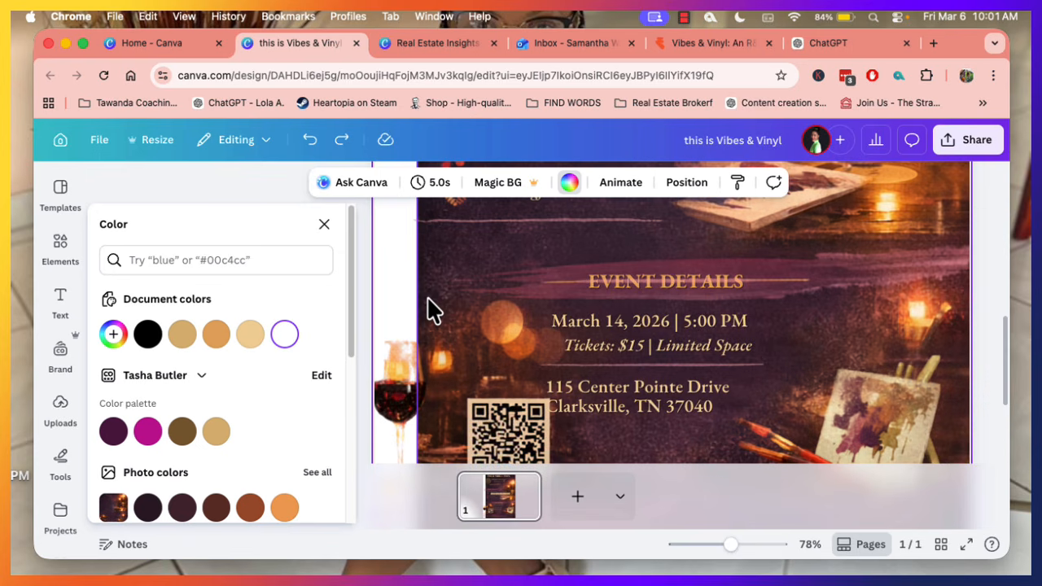
pyautogui.press('super+z')
# - Select every element on the flyer, delete them all, and undo that deletion
pyautogui.moveTo(730, 544); pyautogui.dragTo(704, 548)
pyautogui.click(570, 420)
pyautogui.click(445, 450)
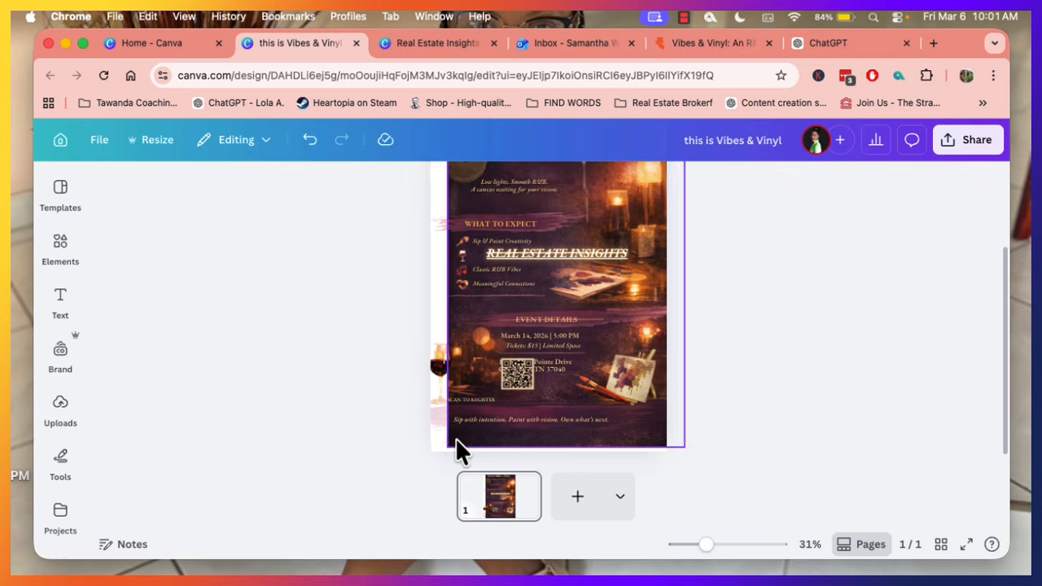
pyautogui.moveTo(439, 451); pyautogui.dragTo(747, 361)
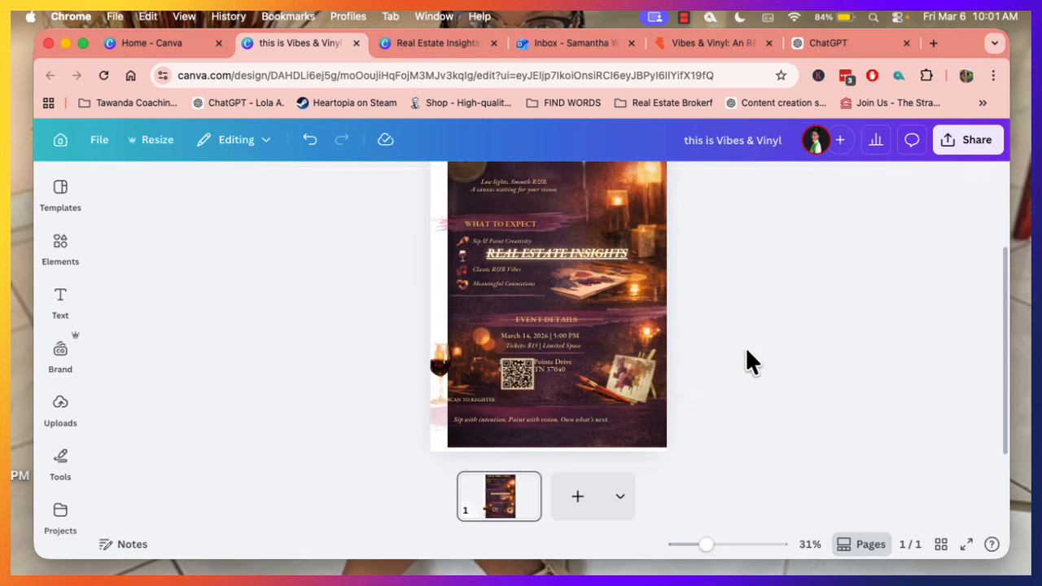
pyautogui.click(552, 321)
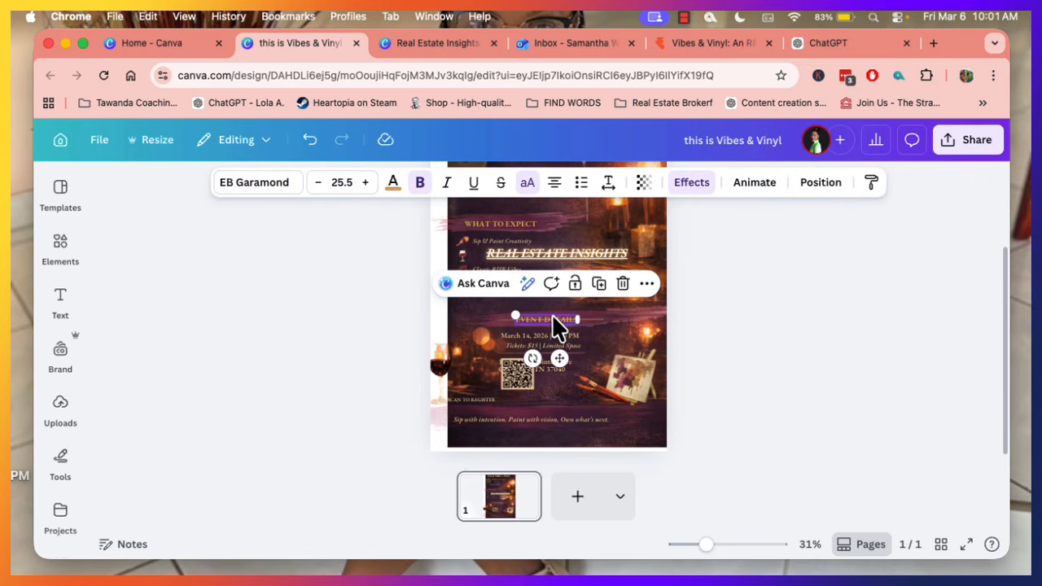
pyautogui.press('super+a')
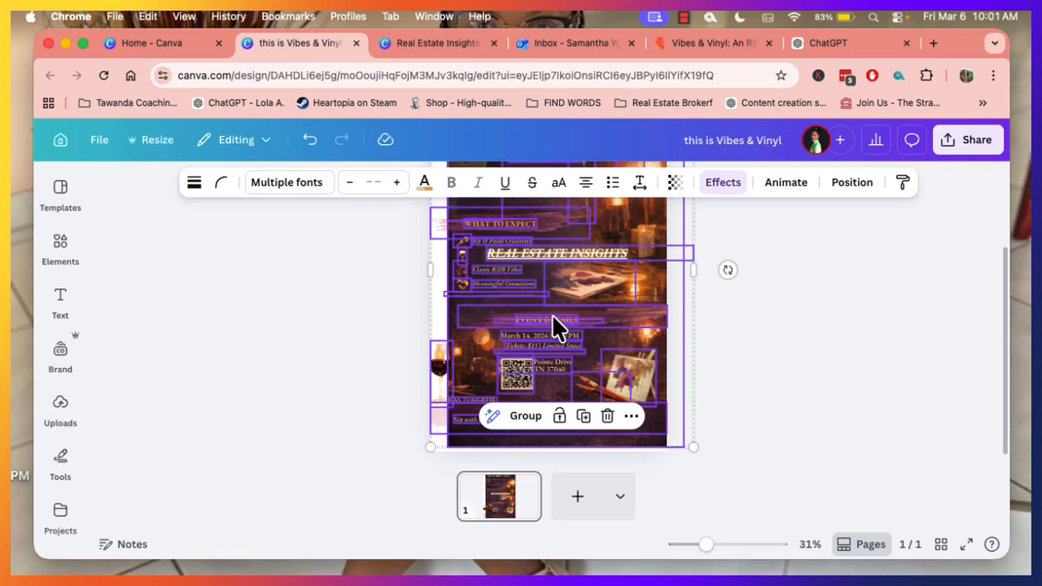
pyautogui.press('Delete')
pyautogui.press('super+z')
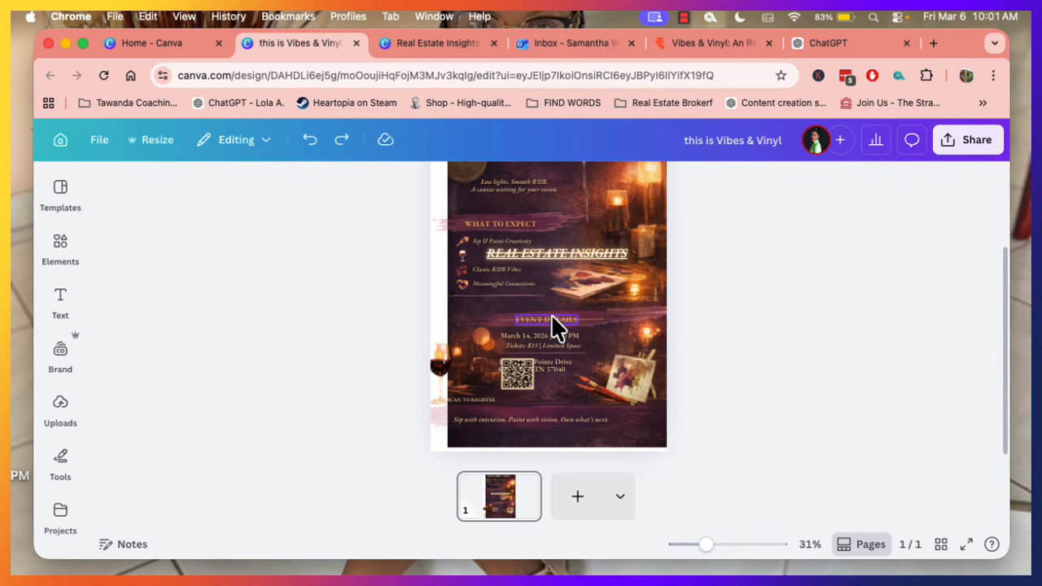
# - Delete the oversized REAL ESTATE INSIGHTS text under WHAT TO EXPECT
pyautogui.scroll(3, 603, 285)
pyautogui.click(568, 370)
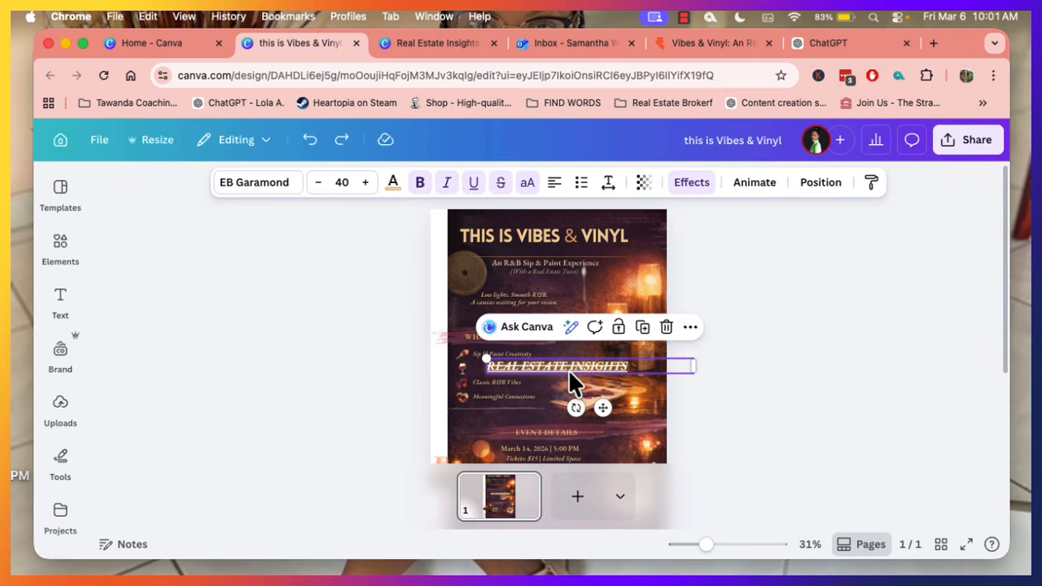
pyautogui.press('Delete')
# - Duplicate the "Sip & Paint Creativity" text line under WHAT TO EXPECT
pyautogui.click(514, 358)
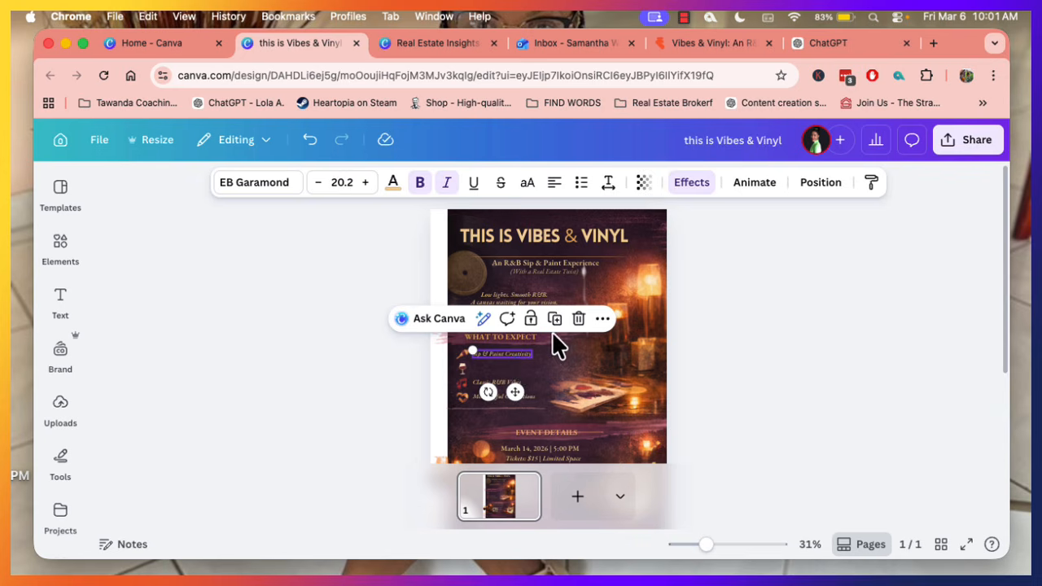
pyautogui.click(577, 318)
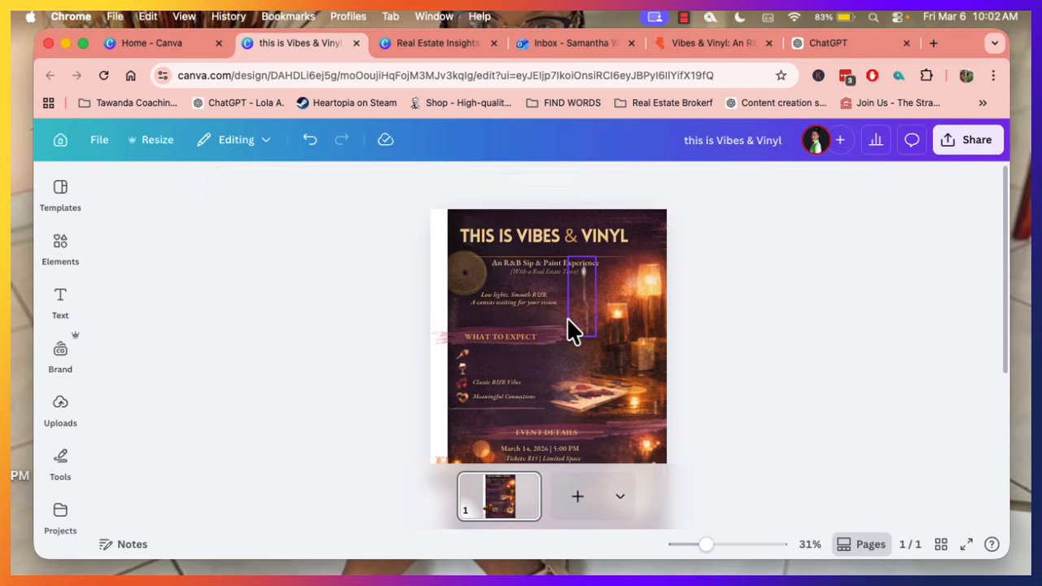
pyautogui.click(498, 367)
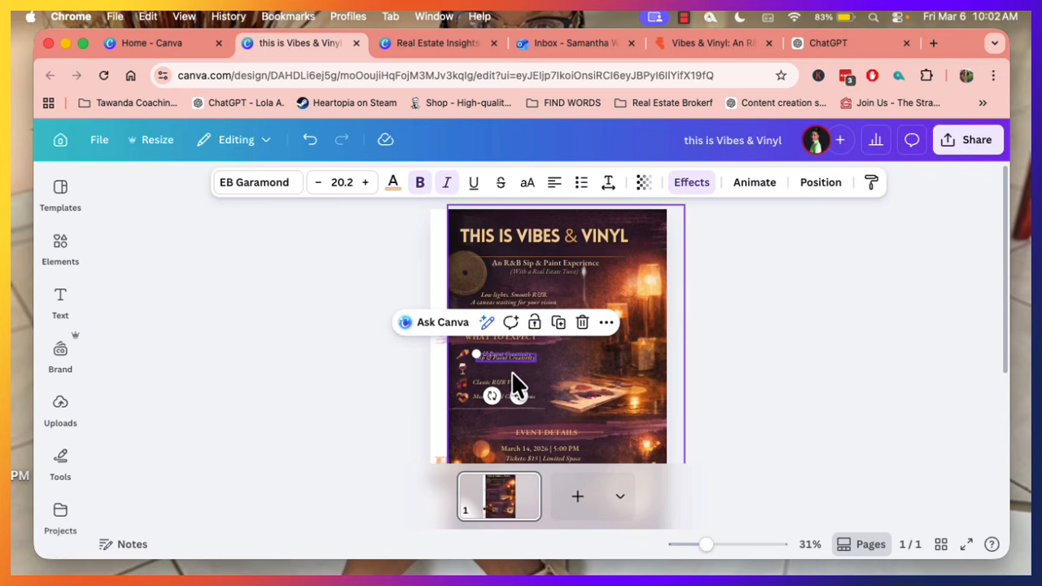
# - Place the duplicated Sip & Paint Creativity line beside the wine glass icon and change its text to "have a jolly good time."
pyautogui.moveTo(505, 372); pyautogui.dragTo(500, 372)
pyautogui.moveTo(706, 544)
pyautogui.mouseDown()
pyautogui.moveTo(725, 550)
pyautogui.moveTo(719, 544)
pyautogui.mouseUp()
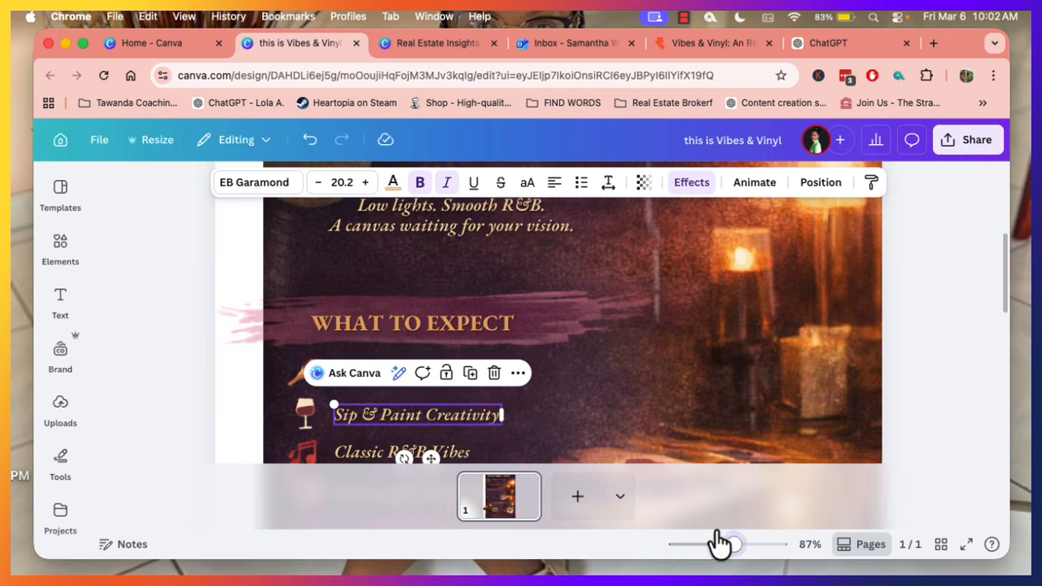
pyautogui.doubleClick(403, 419)
pyautogui.write('have a ')
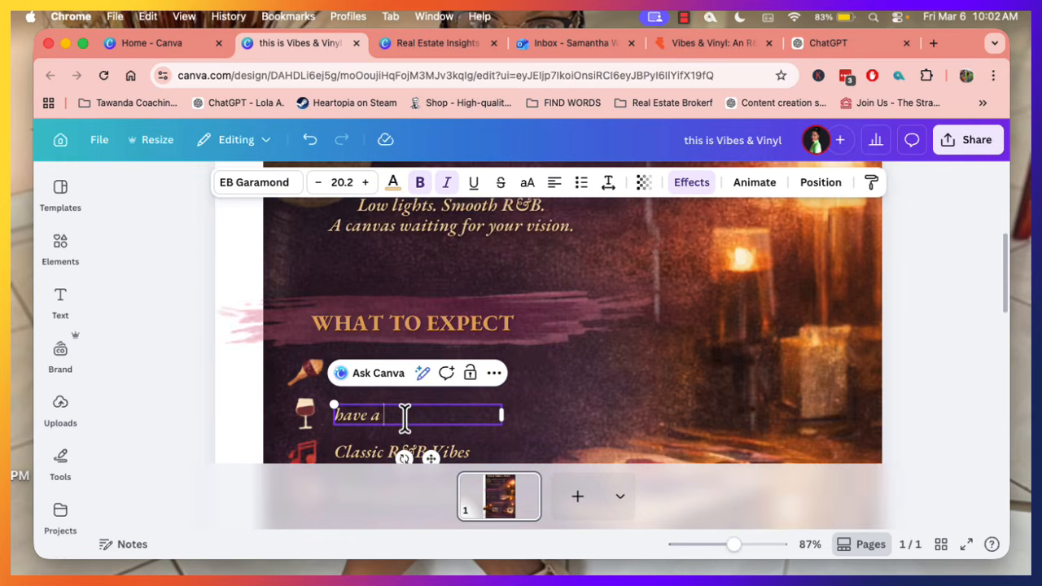
pyautogui.write('jolly good time.')
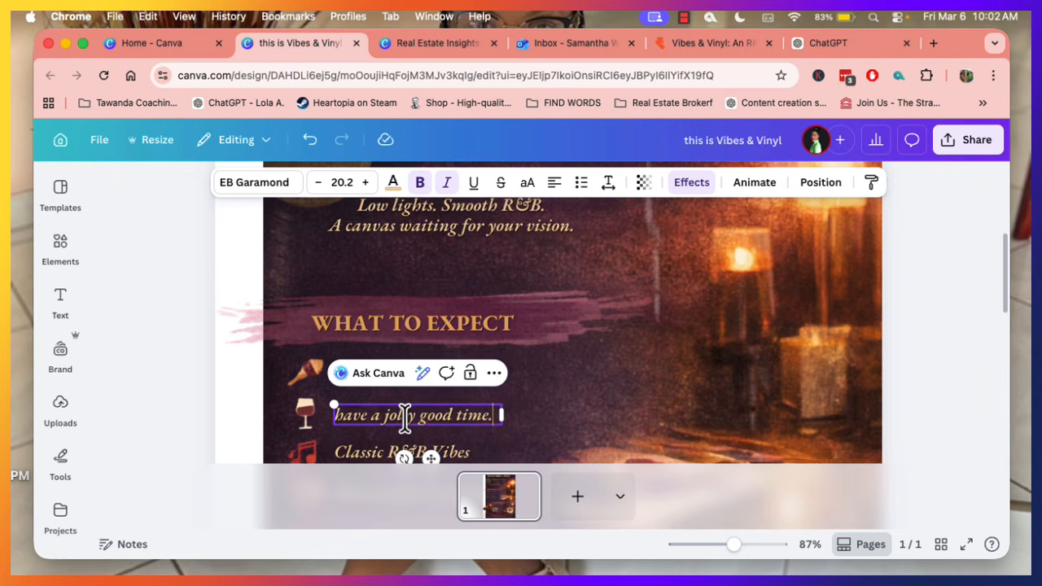
pyautogui.click(768, 361)
pyautogui.moveTo(724, 545); pyautogui.dragTo(700, 545)
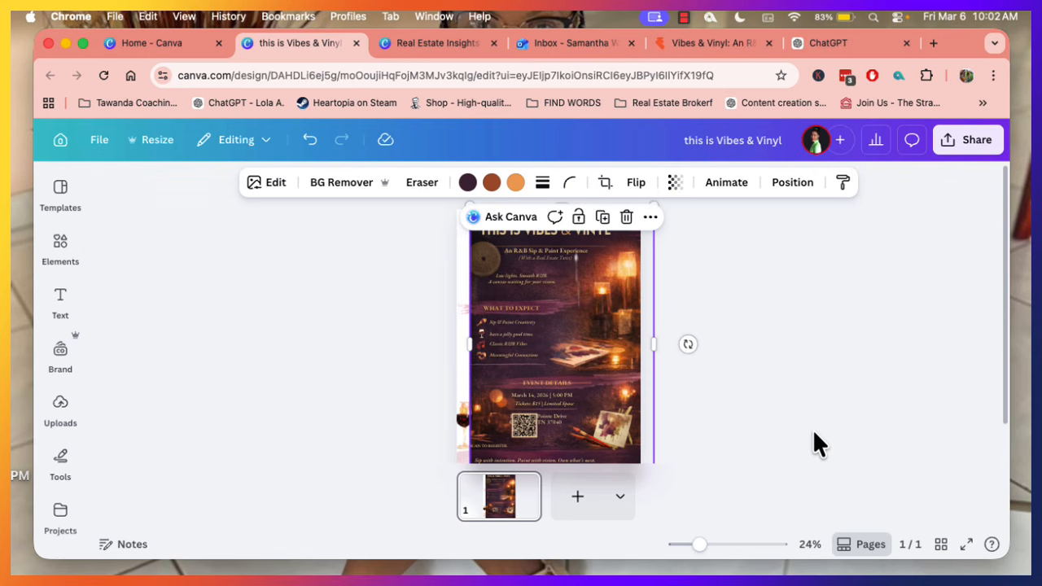
# - Look through the available templates and the element categories down to Mockups and 3D
pyautogui.click(55, 197)
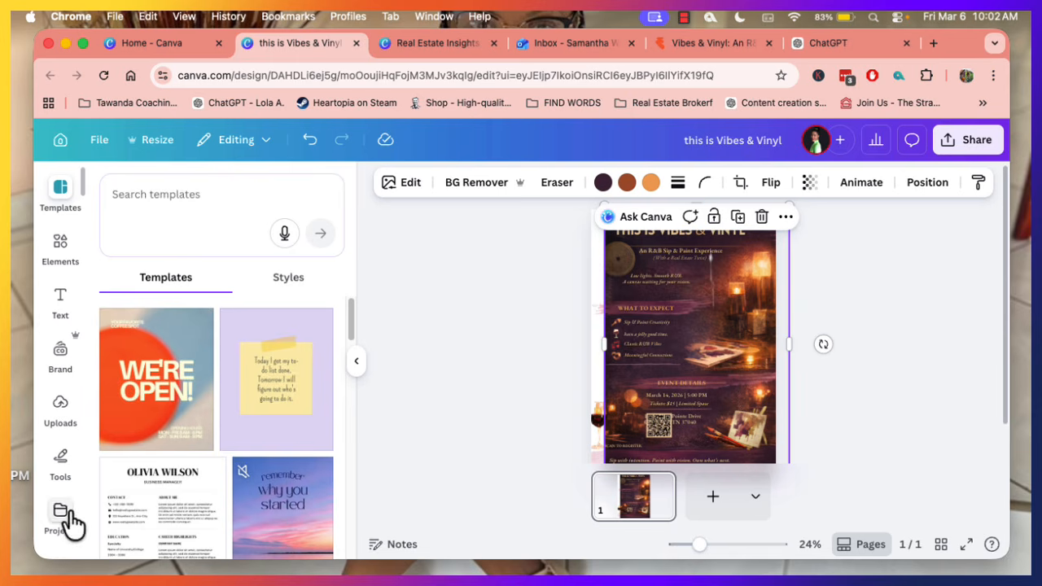
pyautogui.click(53, 257)
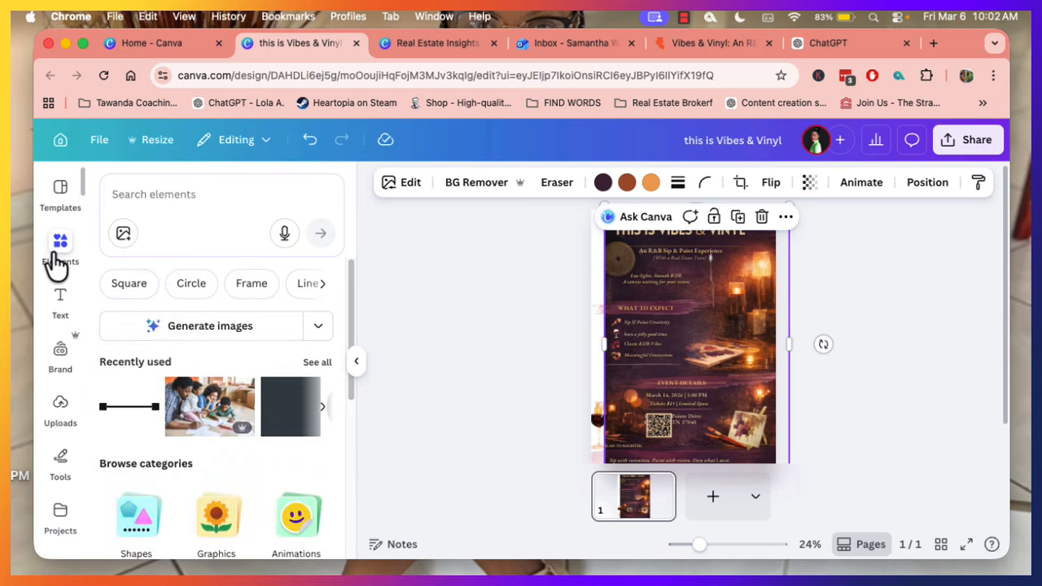
pyautogui.moveTo(352, 308); pyautogui.dragTo(346, 500)
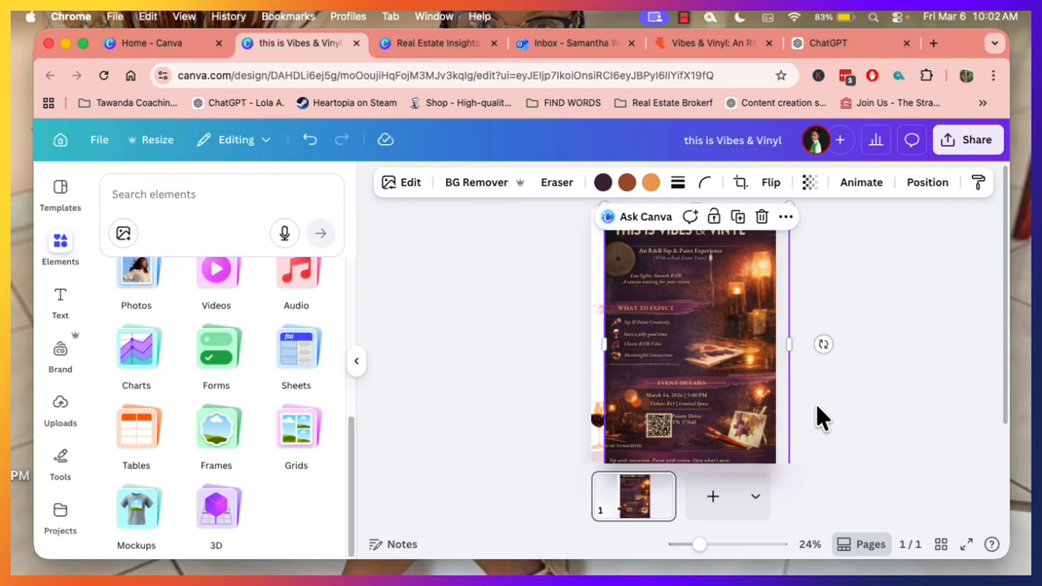
pyautogui.click(1025, 442)
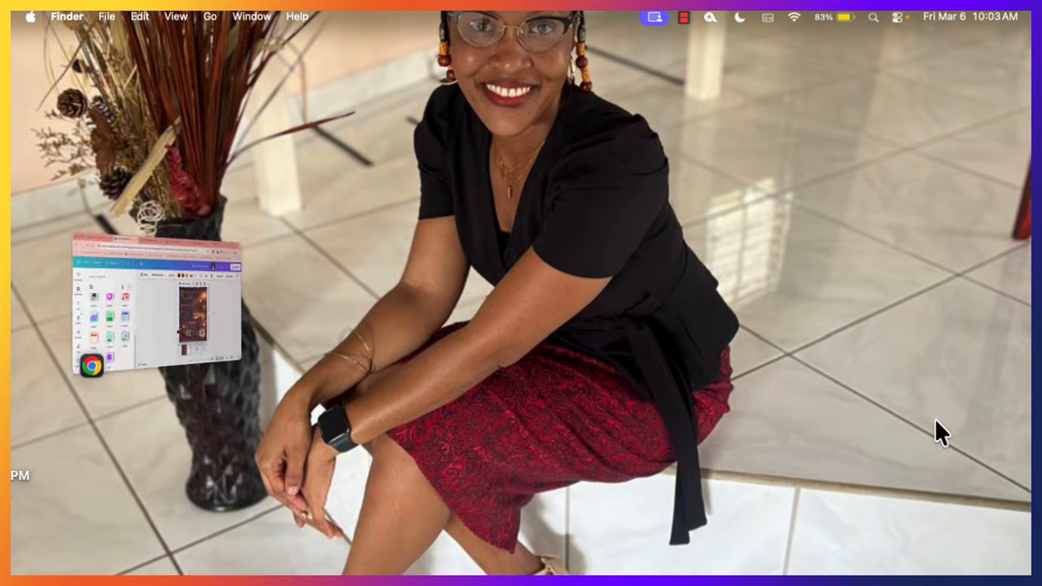
pyautogui.click(91, 337)
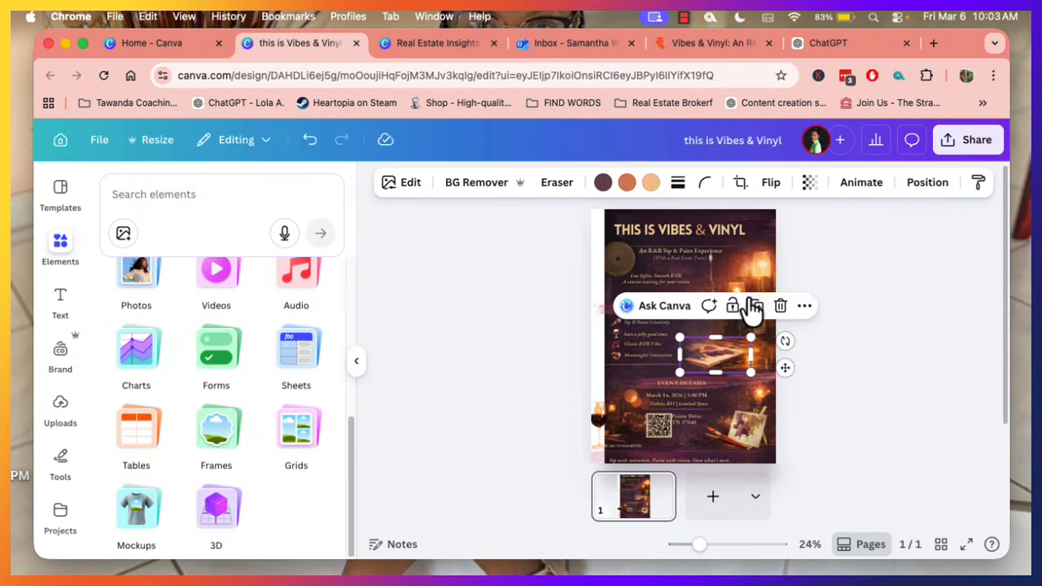
pyautogui.click(862, 278)
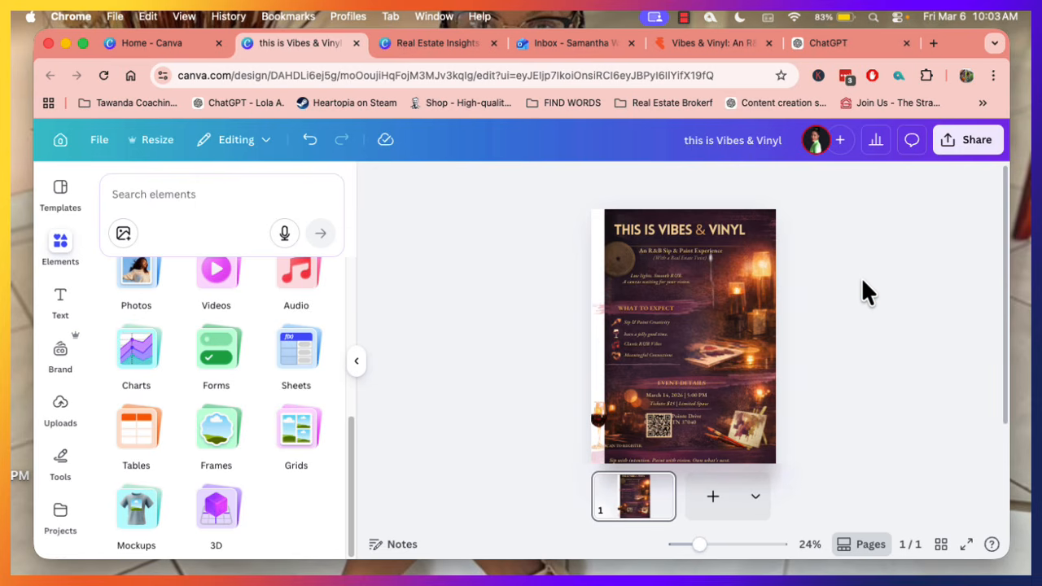